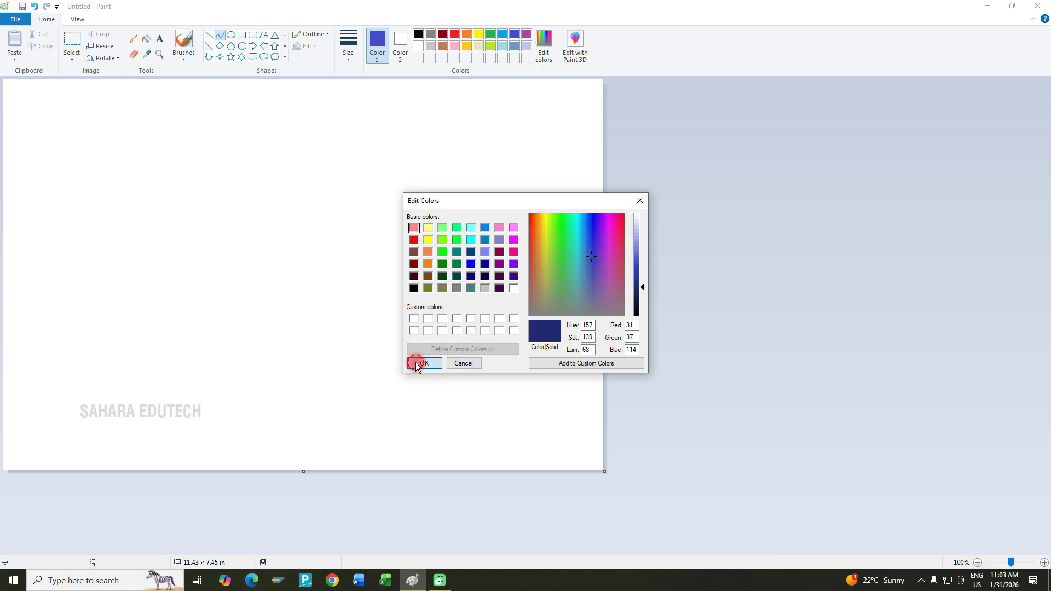
# Set the drawing colour to dark blue (RGB 31, 37, 114) and draw an S-shaped curve from the canvas's top edge to its left edge.
pyautogui.click(422, 364)
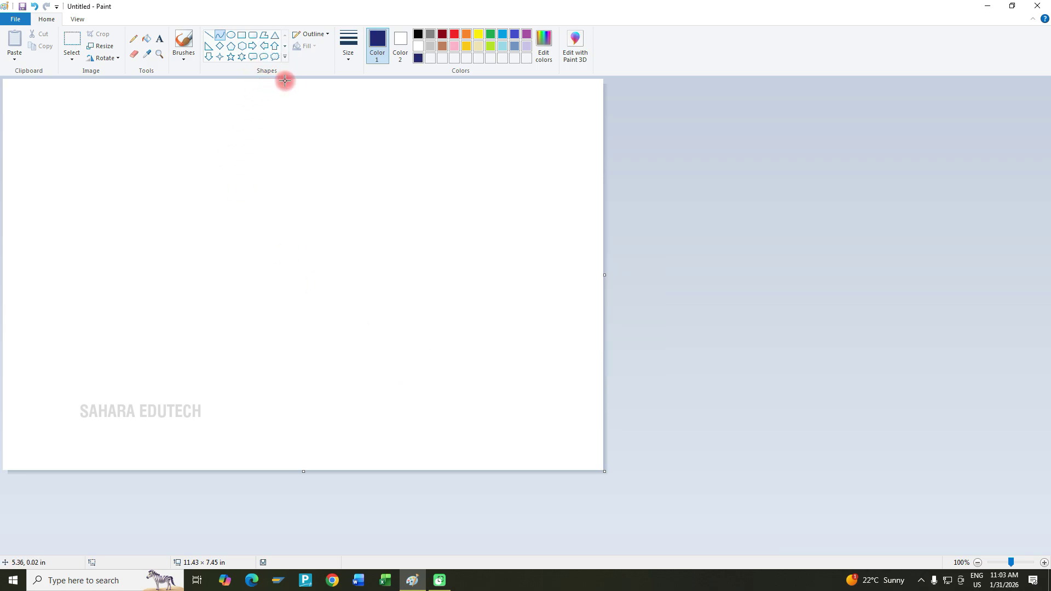
pyautogui.moveTo(285, 81); pyautogui.dragTo(6, 345)
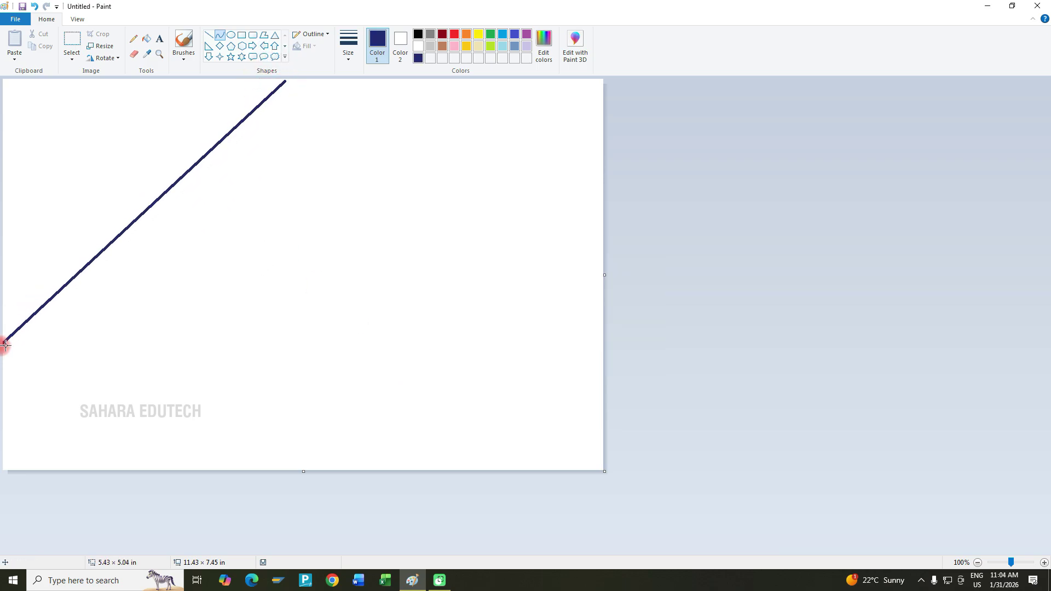
pyautogui.moveTo(63, 305); pyautogui.dragTo(169, 124)
pyautogui.moveTo(186, 140); pyautogui.dragTo(164, 326)
# Enlarge the dark blue curve to about 6.24 × 6.02 in and shift it slightly up and to the right.
pyautogui.moveTo(286, 81); pyautogui.dragTo(321, 86)
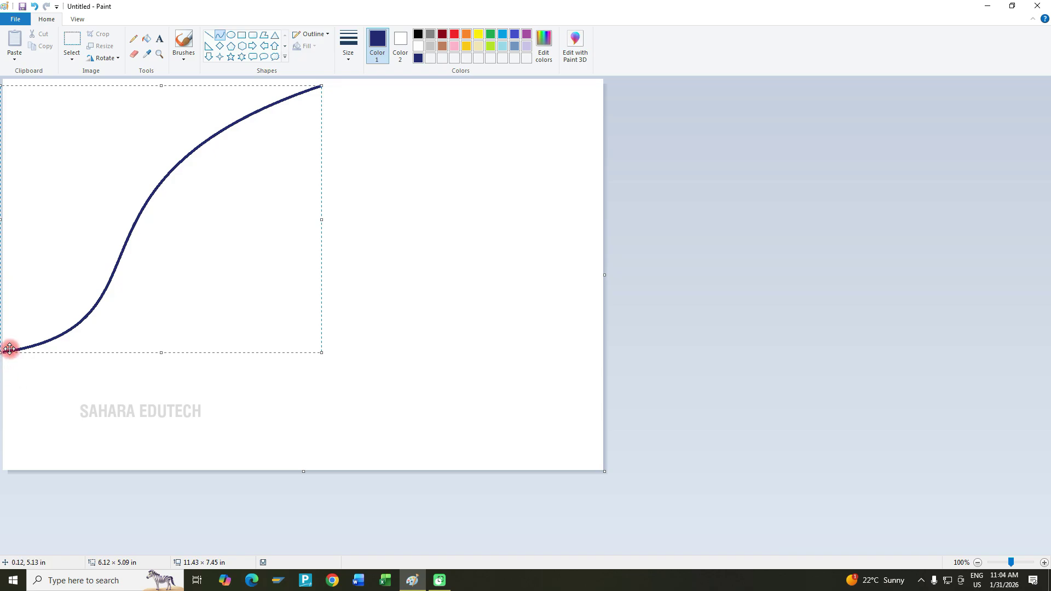
pyautogui.moveTo(2, 353); pyautogui.dragTo(2, 390)
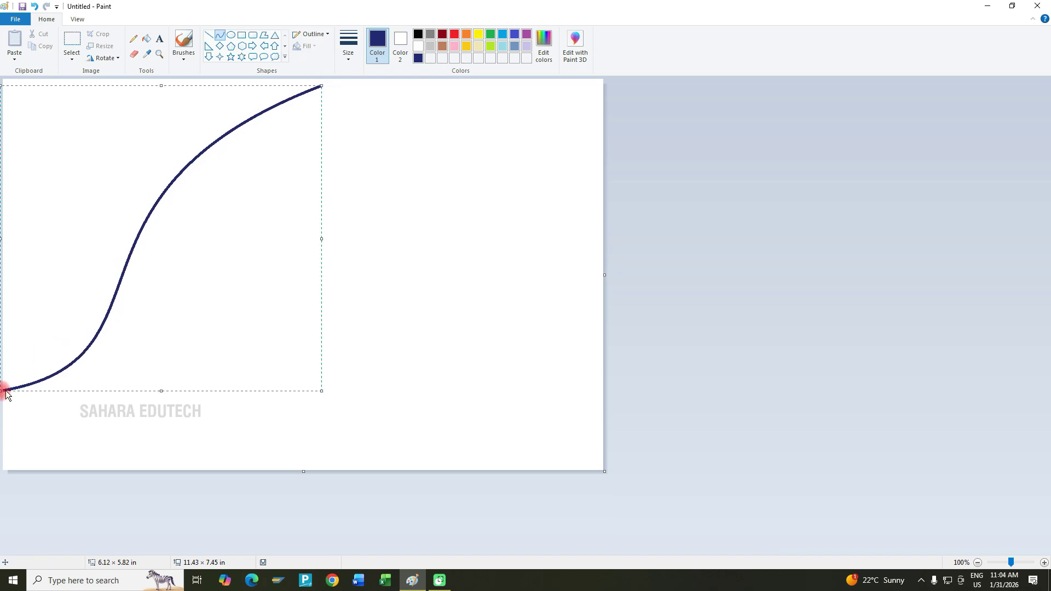
pyautogui.moveTo(322, 86); pyautogui.dragTo(328, 75)
pyautogui.moveTo(134, 277)
pyautogui.mouseDown()
pyautogui.moveTo(133, 262)
pyautogui.moveTo(142, 266)
pyautogui.mouseUp()
# Undo and redo the curve, and fill the canvas corner above it with dark blue.
pyautogui.hotkey('ctrl', 'z')
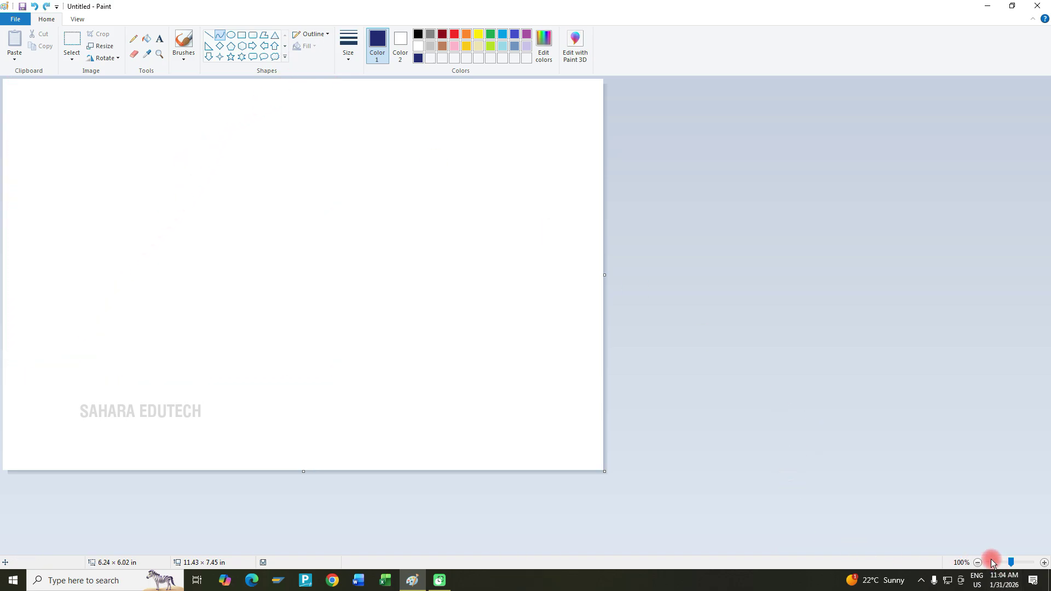
pyautogui.hotkey('ctrl', 'y')
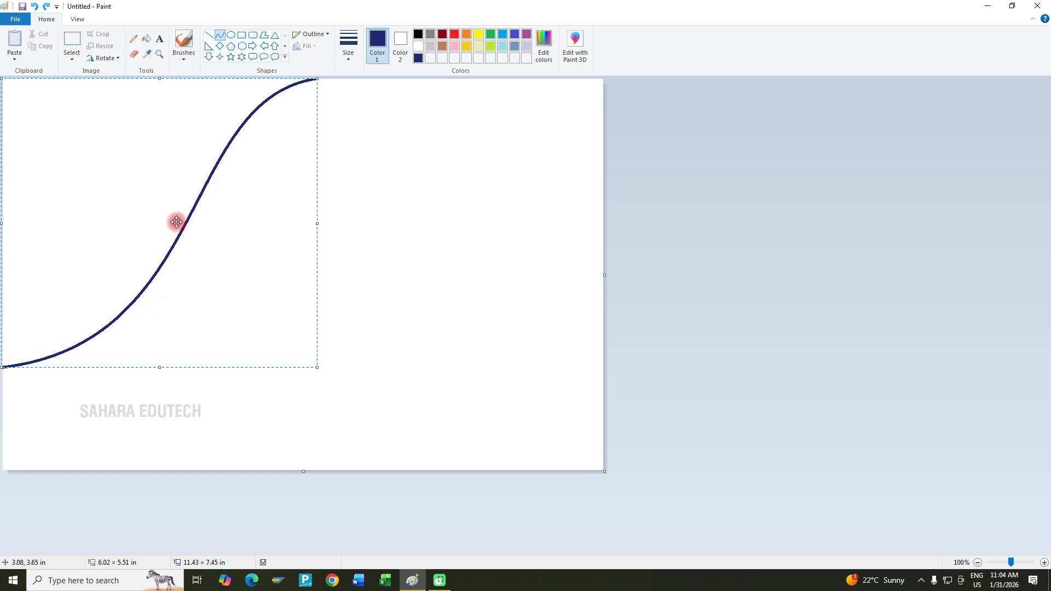
pyautogui.click(146, 38)
pyautogui.click(143, 143)
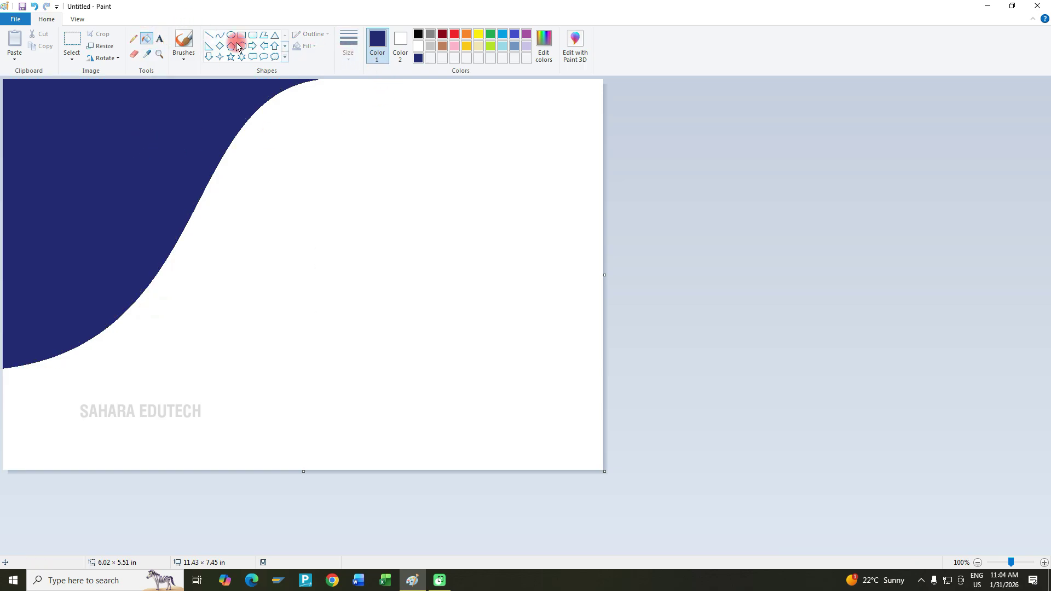
# Choose the Curve tool and lighten the drawing colour to medium blue (RGB 50, 60, 184).
pyautogui.click(221, 37)
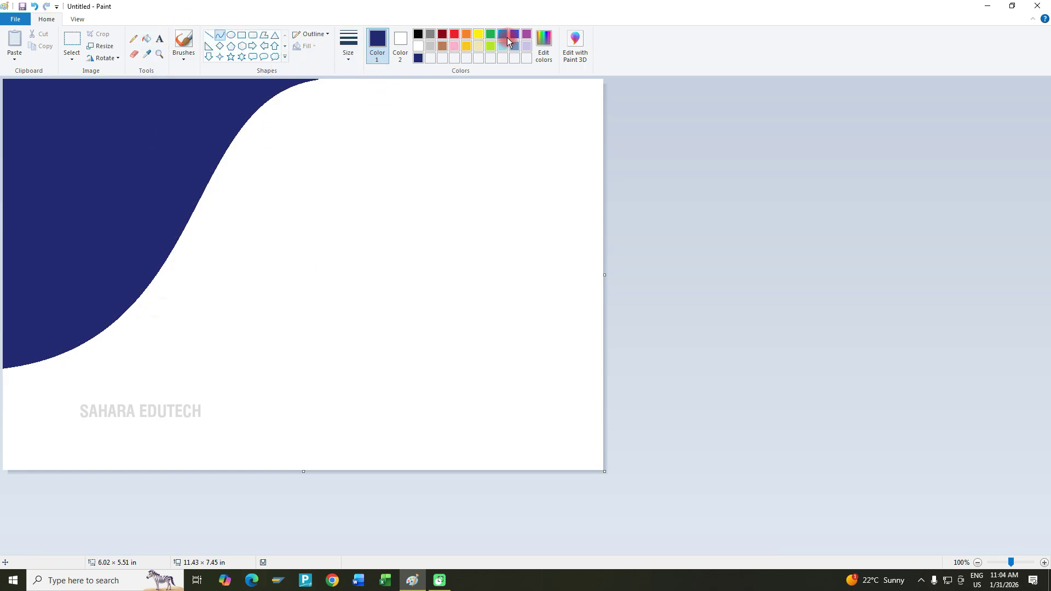
pyautogui.click(542, 43)
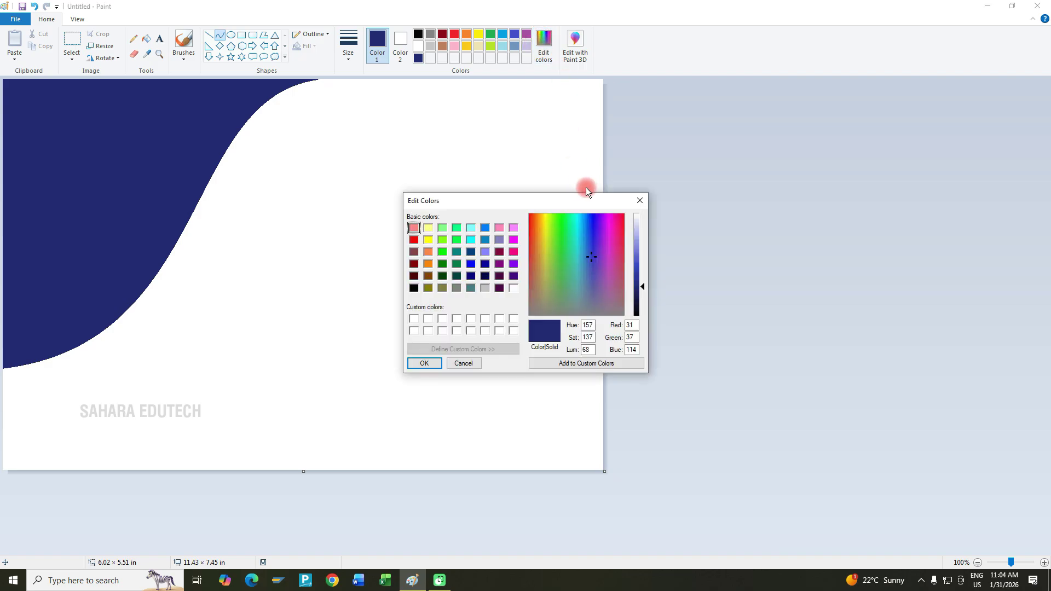
pyautogui.moveTo(642, 282); pyautogui.dragTo(640, 268)
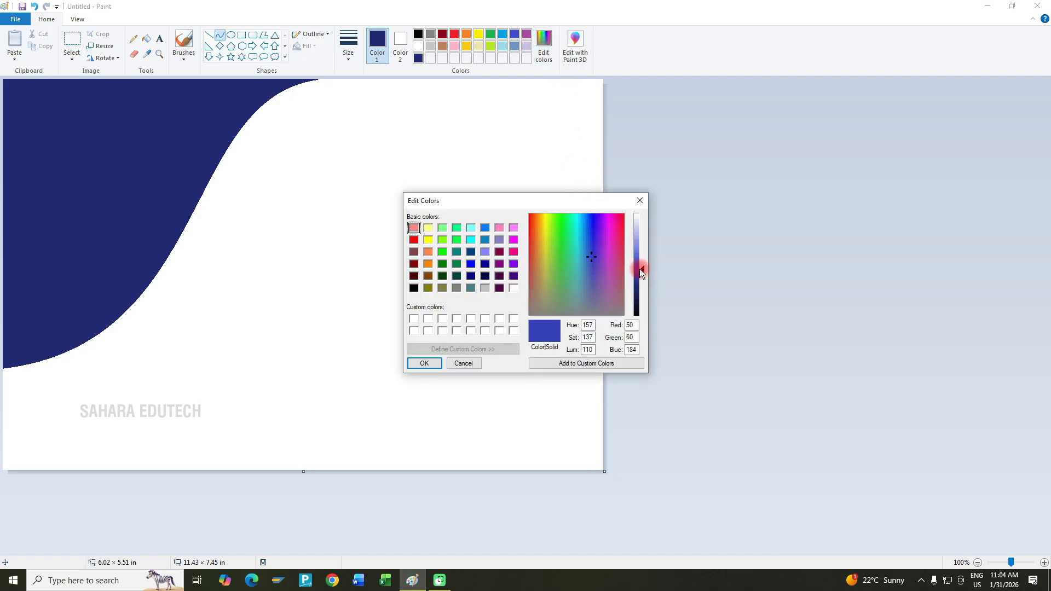
pyautogui.click(409, 366)
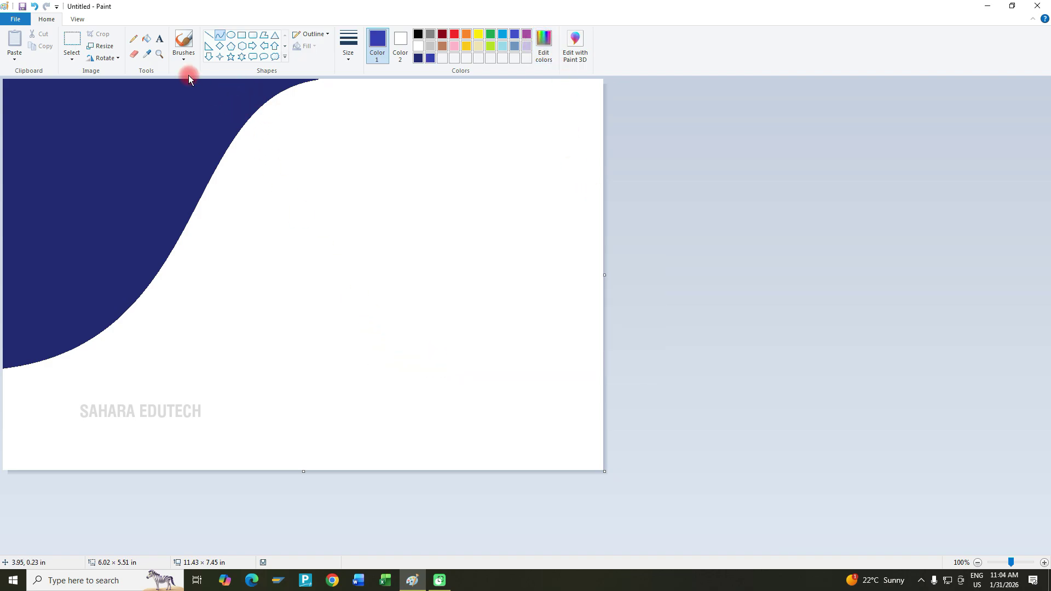
# Draw an S-shaped curve about 7.27 × 4.33 in from the dark blue area to the canvas's right edge and fill above it with medium blue.
pyautogui.click(230, 146)
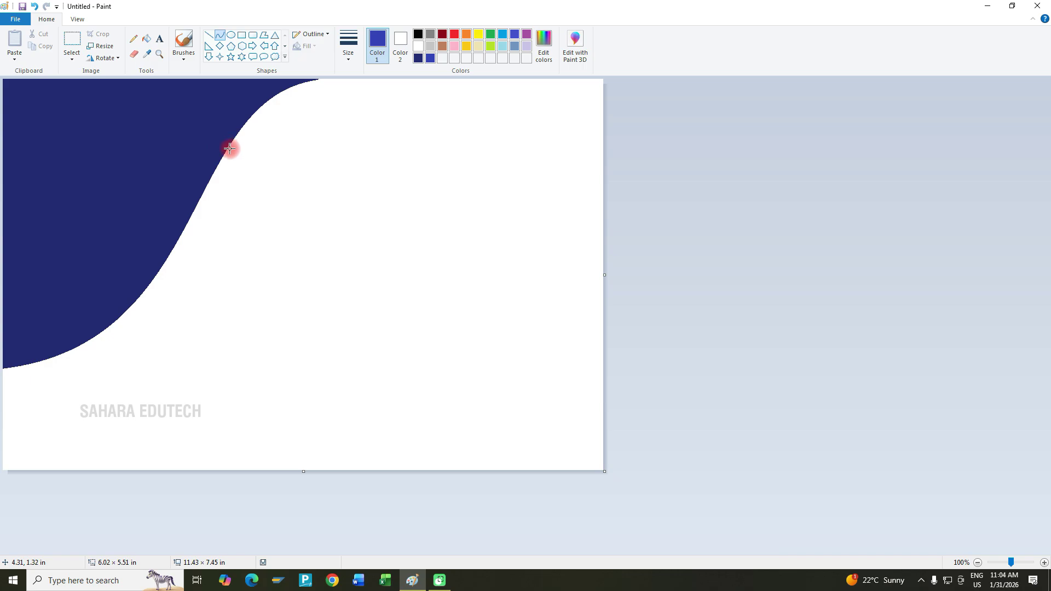
pyautogui.moveTo(228, 148); pyautogui.dragTo(610, 376)
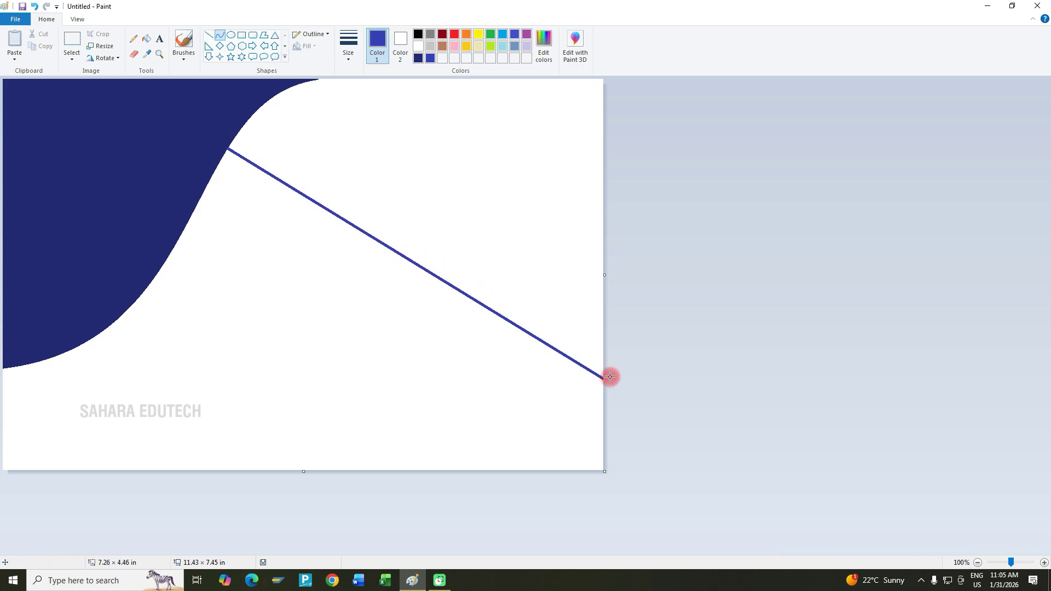
pyautogui.moveTo(345, 219); pyautogui.dragTo(381, 156)
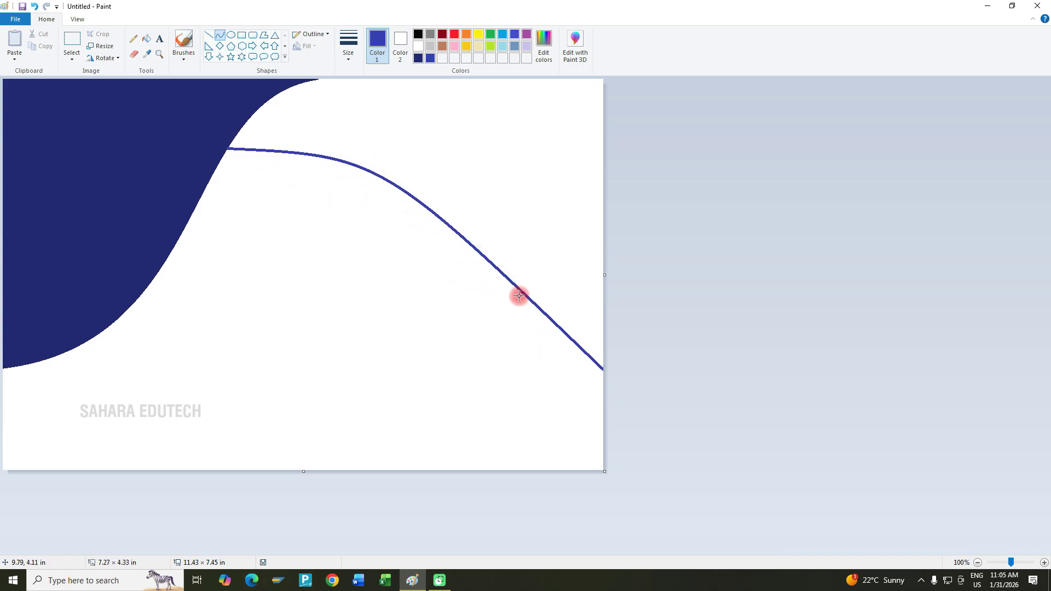
pyautogui.moveTo(518, 296); pyautogui.dragTo(403, 358)
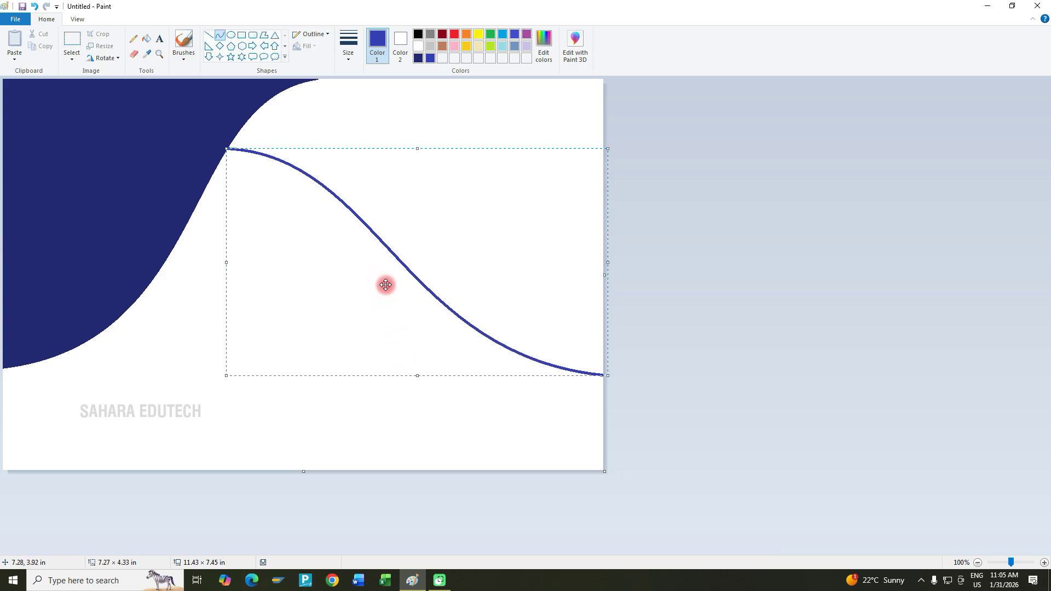
pyautogui.click(145, 36)
pyautogui.click(475, 251)
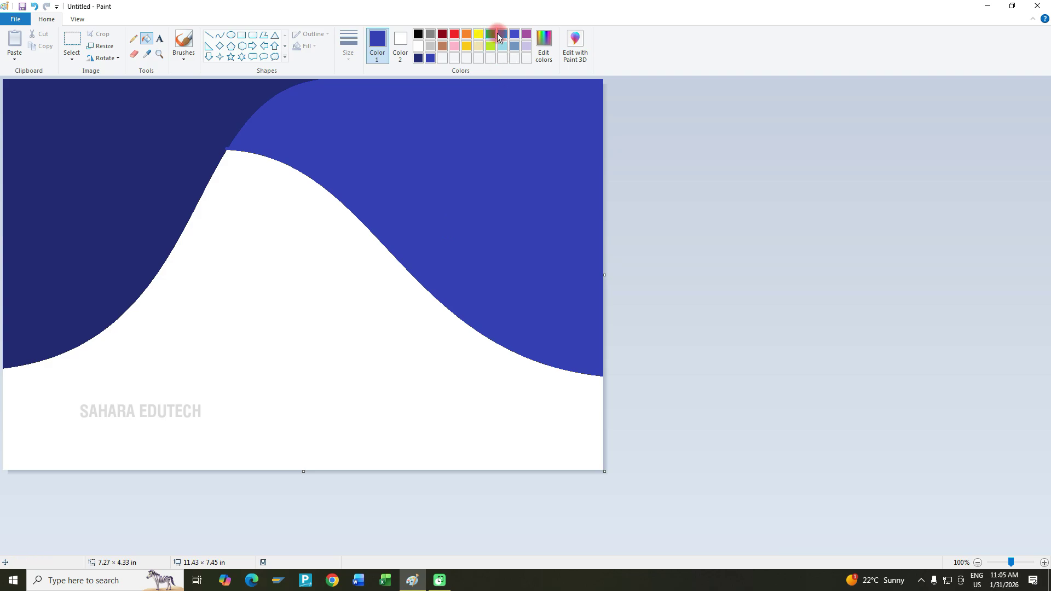
# Set the drawing colour to a brightened light blue (RGB 15, 183, 255).
pyautogui.click(500, 35)
pyautogui.click(548, 49)
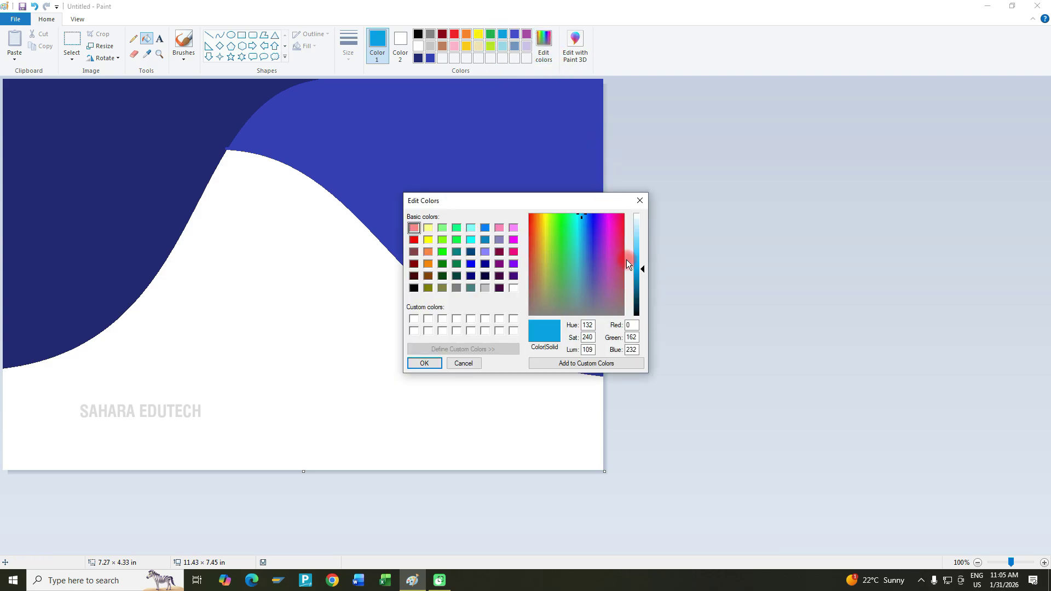
pyautogui.moveTo(641, 268); pyautogui.dragTo(641, 263)
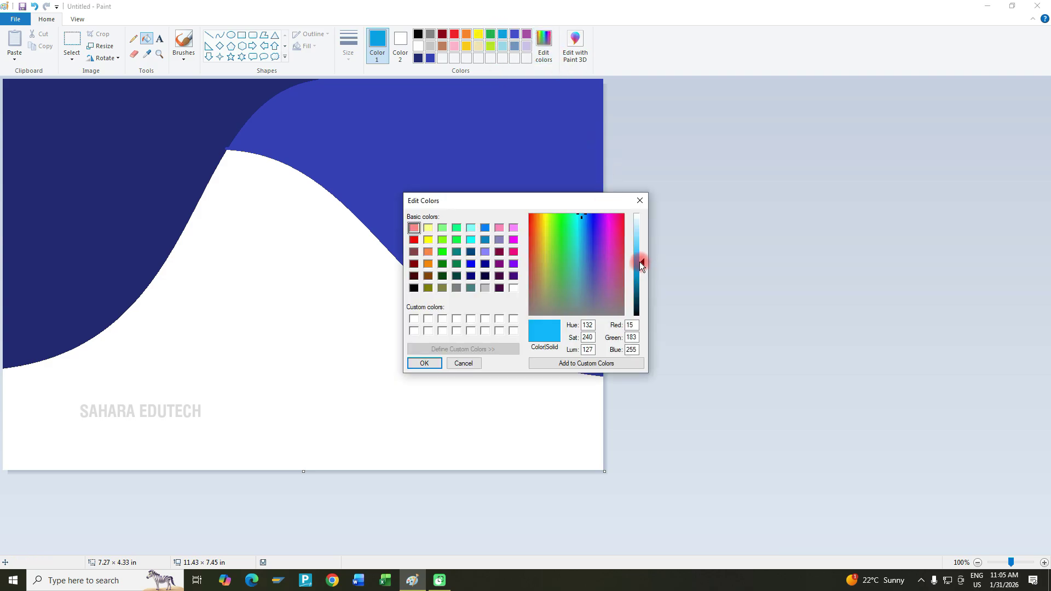
pyautogui.click(424, 363)
# Draw a light blue S-shaped curve about 7.47 × 4.44 in from the dark blue area's lower edge past the canvas's bottom edge.
pyautogui.click(219, 35)
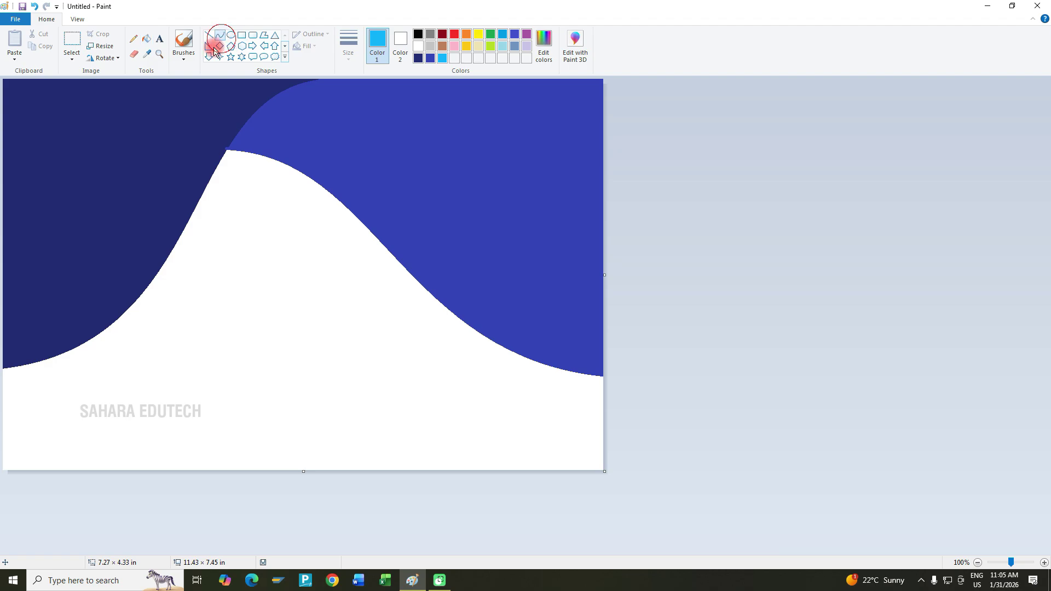
pyautogui.moveTo(138, 301); pyautogui.dragTo(531, 511)
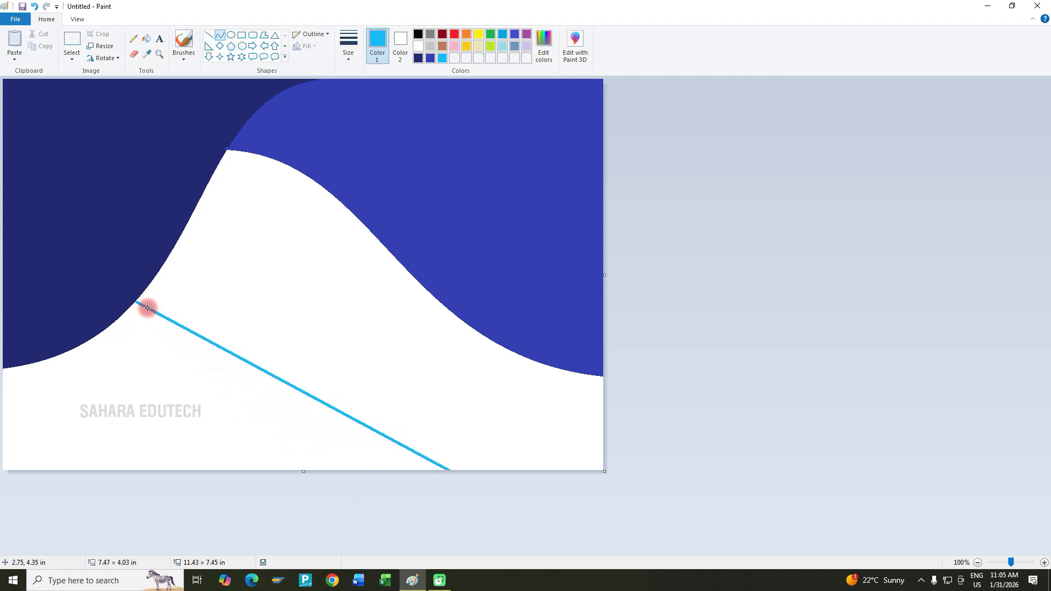
pyautogui.moveTo(178, 329); pyautogui.dragTo(295, 281)
pyautogui.moveTo(423, 408); pyautogui.dragTo(309, 411)
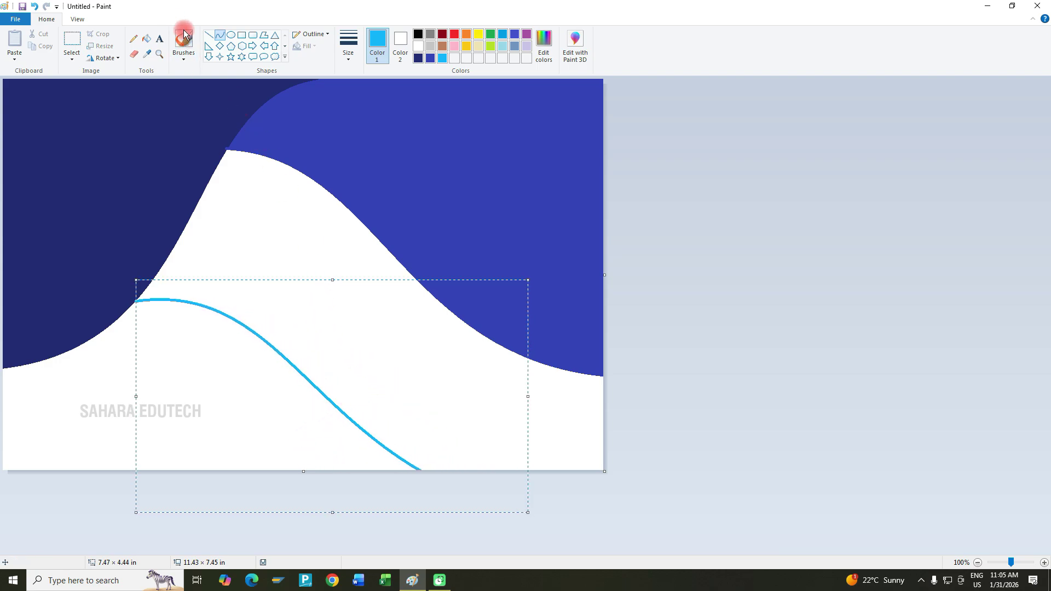
# Fill the white area above the light blue curve with light blue and the area below it with the darker sky blue (RGB 0, 162, 232).
pyautogui.click(146, 38)
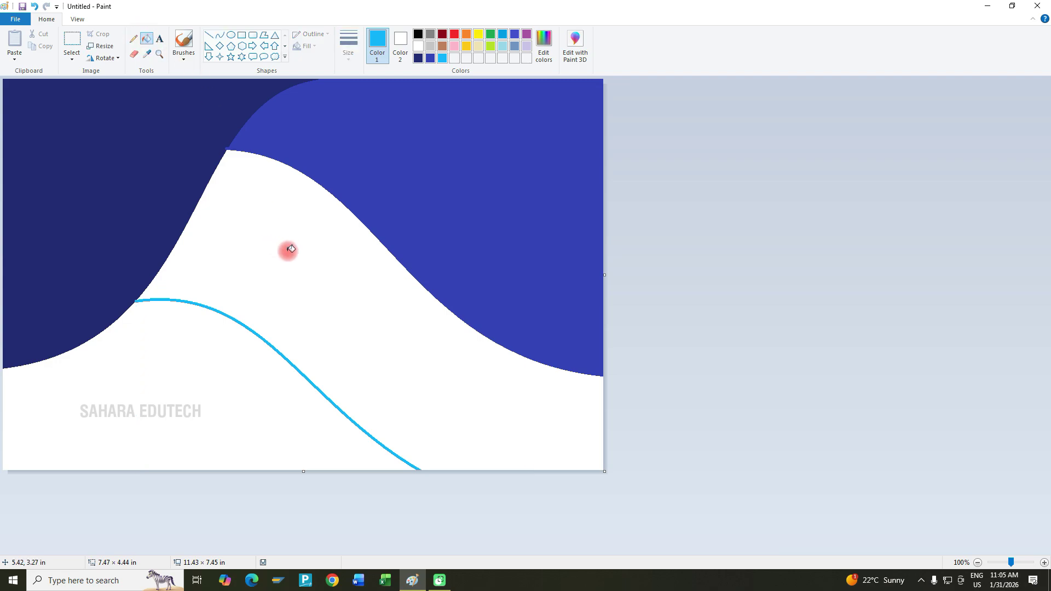
pyautogui.click(288, 251)
pyautogui.click(504, 35)
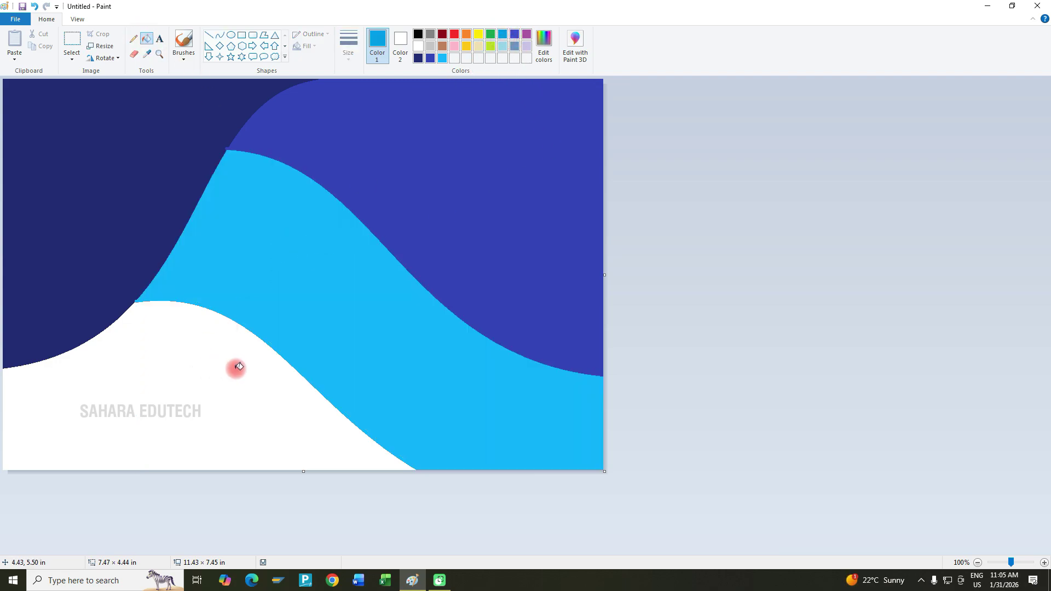
pyautogui.click(233, 383)
# Resize the image to 1 pixel wide without maintaining the aspect ratio.
pyautogui.click(102, 46)
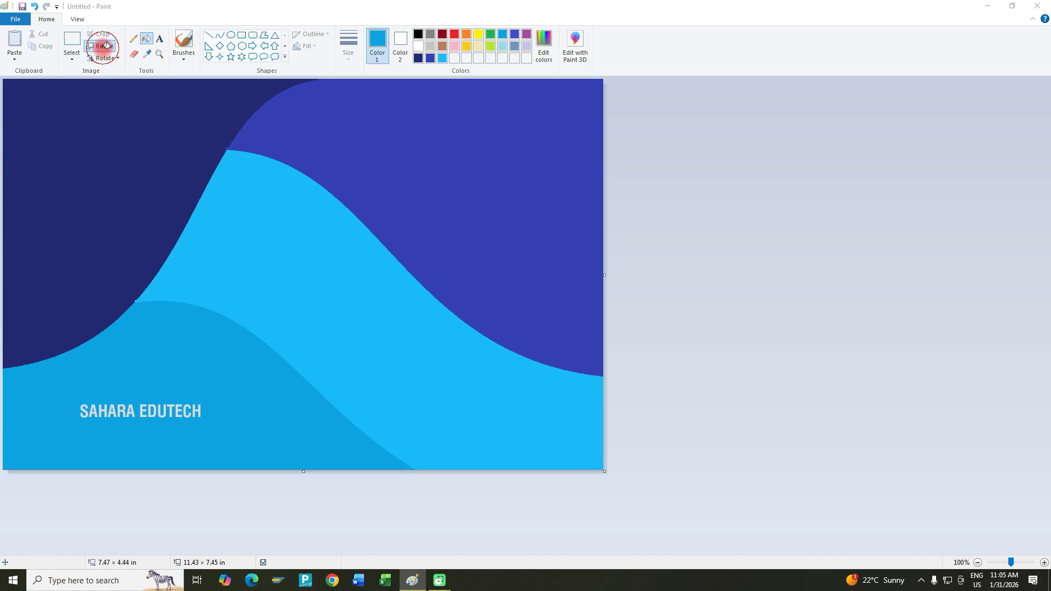
pyautogui.click(65, 147)
pyautogui.click(130, 86)
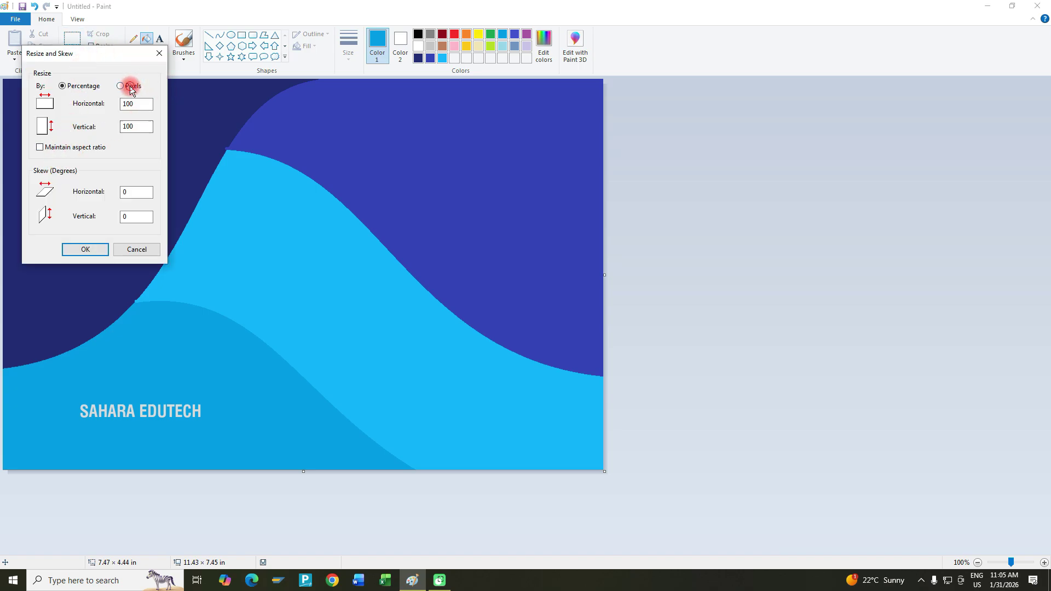
pyautogui.moveTo(138, 110); pyautogui.dragTo(100, 112)
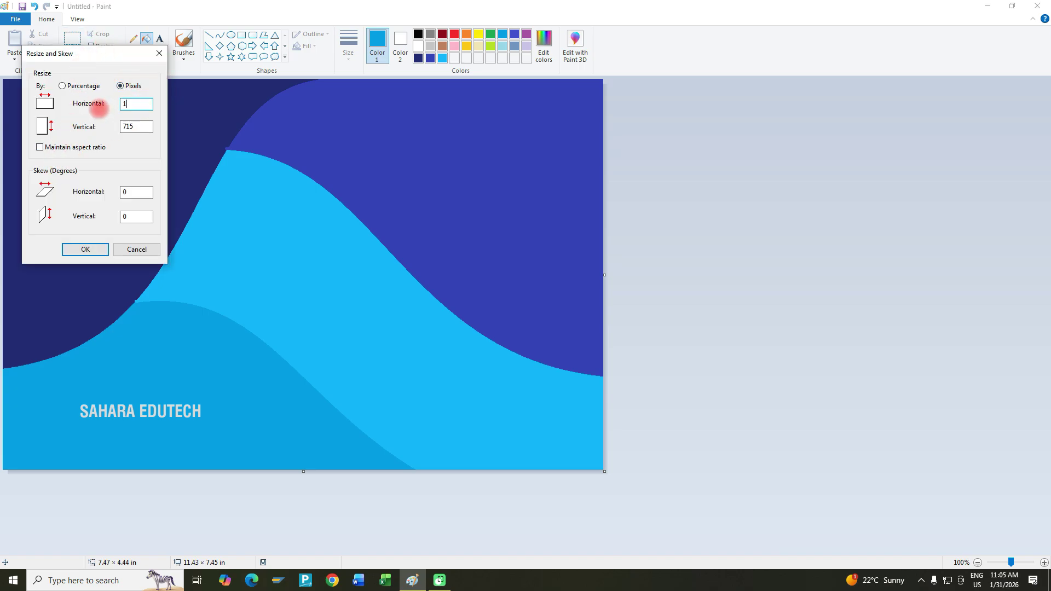
pyautogui.press('Return')
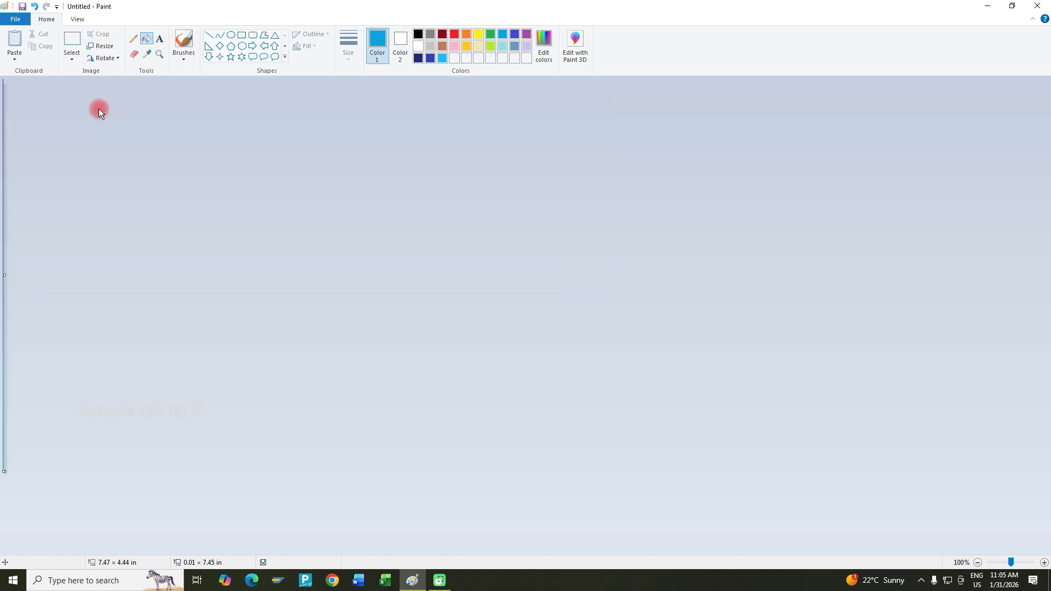
# Resize the image to 1098 pixels wide without maintaining the aspect ratio, stretching the colours into a gradient.
pyautogui.click(102, 44)
pyautogui.click(60, 147)
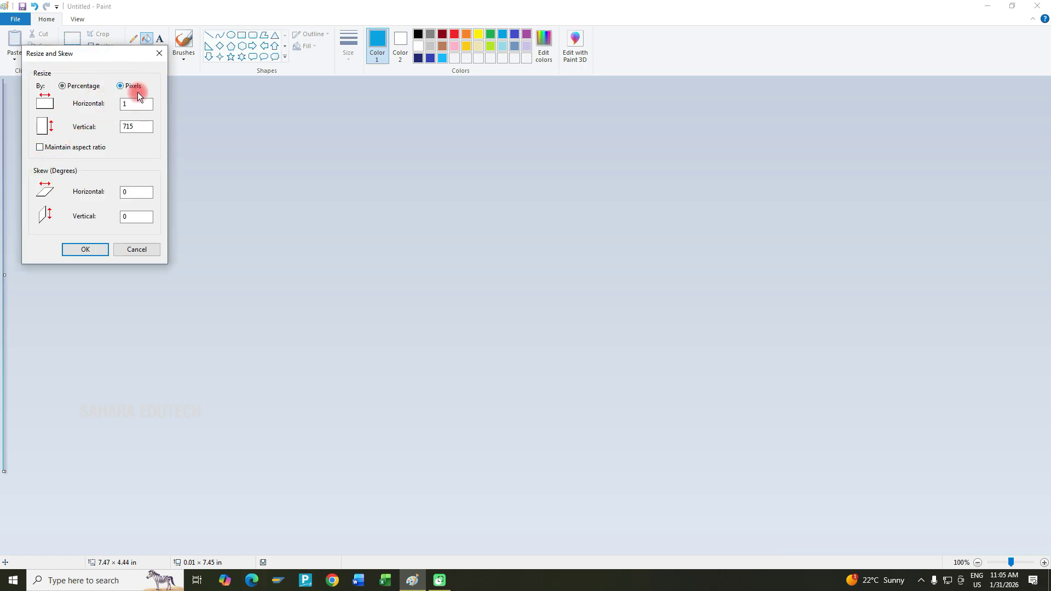
pyautogui.click(135, 104)
pyautogui.write('1098')
pyautogui.press('Return')
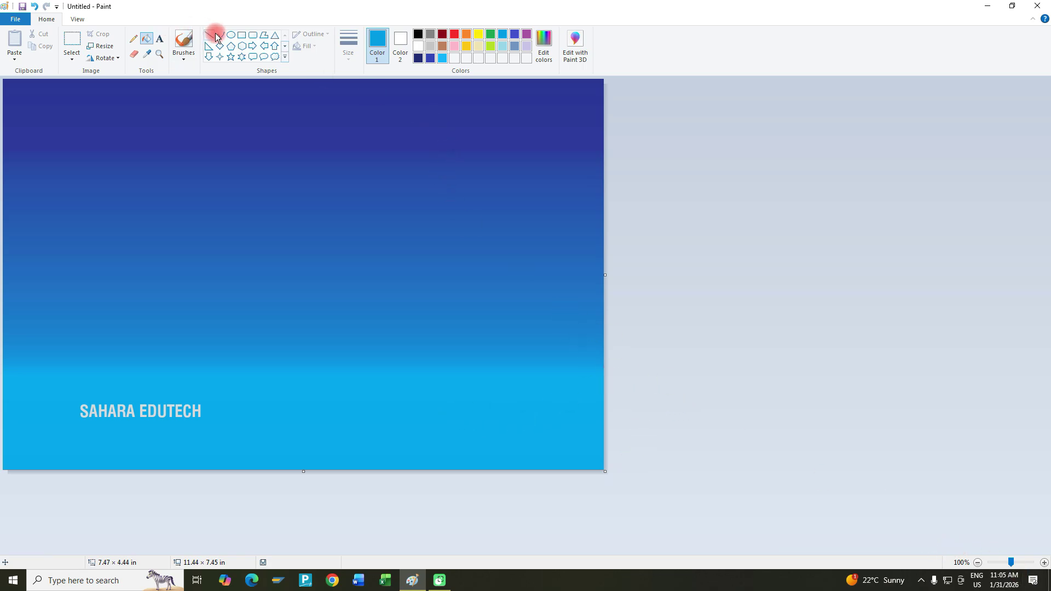
# Draw a black horizontal line about 11.49 in long across the canvas and nudge it up to about 2.84 in below the top edge.
pyautogui.click(182, 43)
pyautogui.click(182, 55)
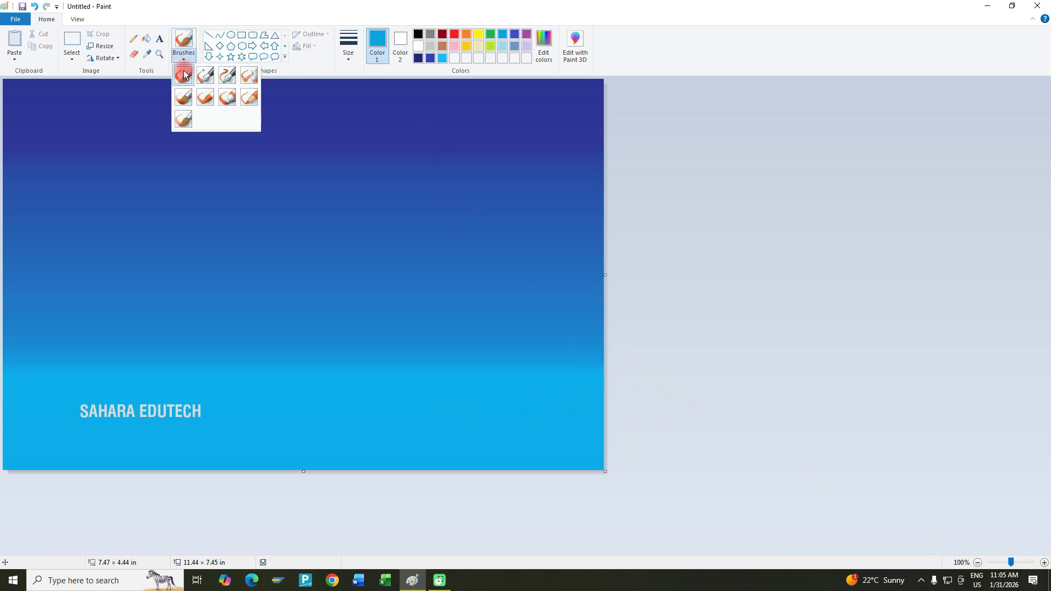
pyautogui.click(208, 33)
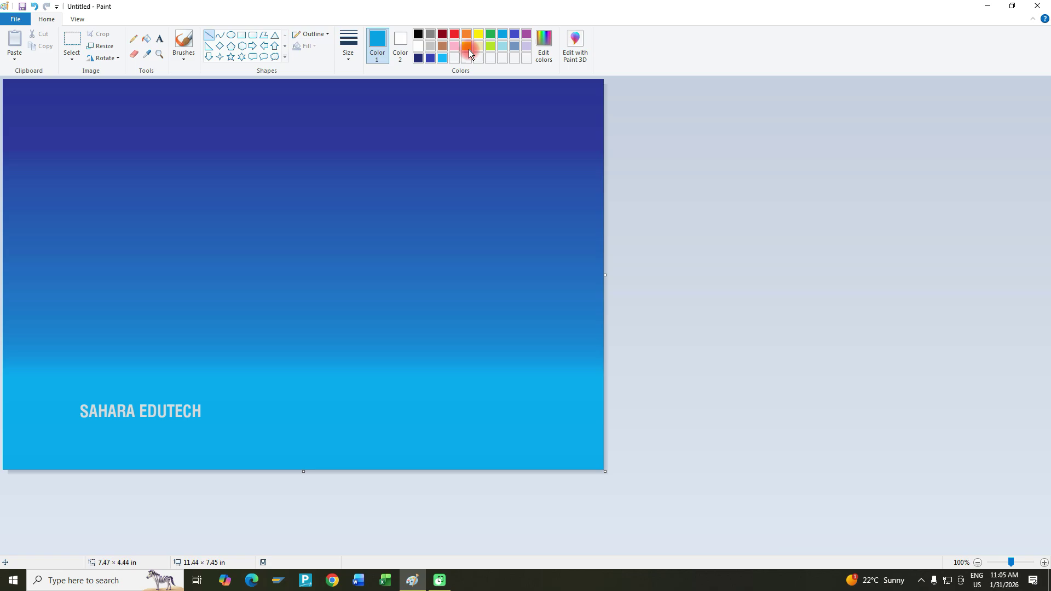
pyautogui.click(417, 35)
pyautogui.moveTo(5, 236)
pyautogui.mouseDown()
pyautogui.moveTo(364, 263)
pyautogui.moveTo(606, 256)
pyautogui.mouseUp()
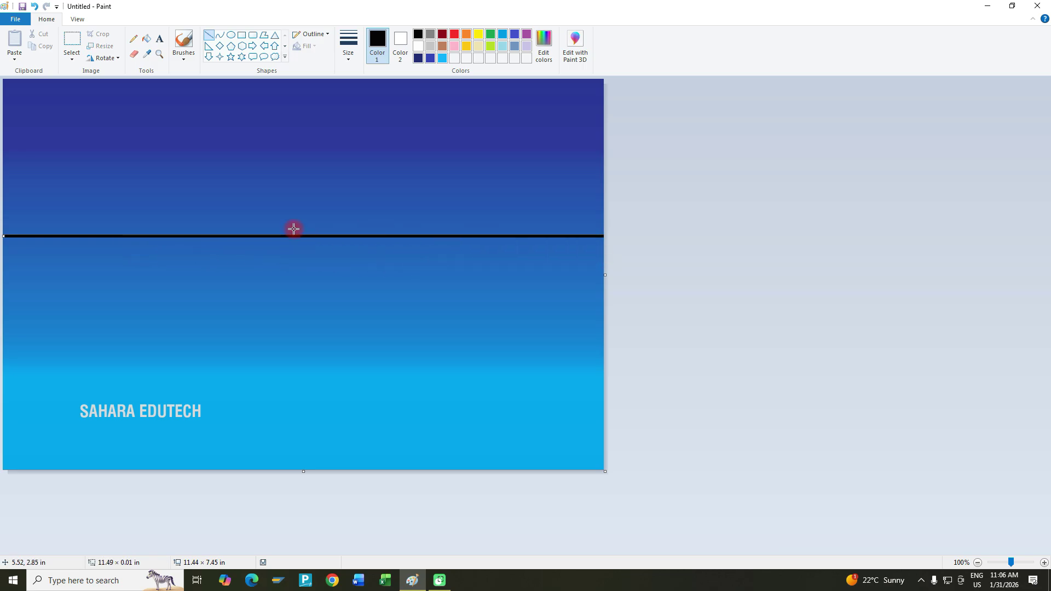
pyautogui.moveTo(295, 234); pyautogui.dragTo(290, 229)
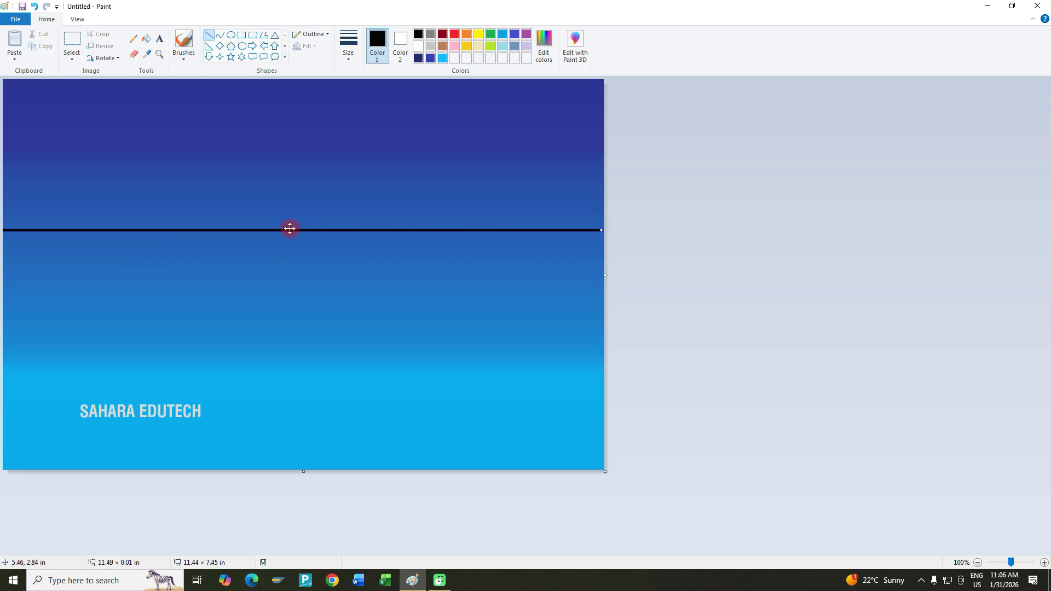
pyautogui.click(686, 320)
# Outline a mountain range across the canvas above the horizontal line with the thickest black brush, retracing the slopes of the taller peak.
pyautogui.click(178, 51)
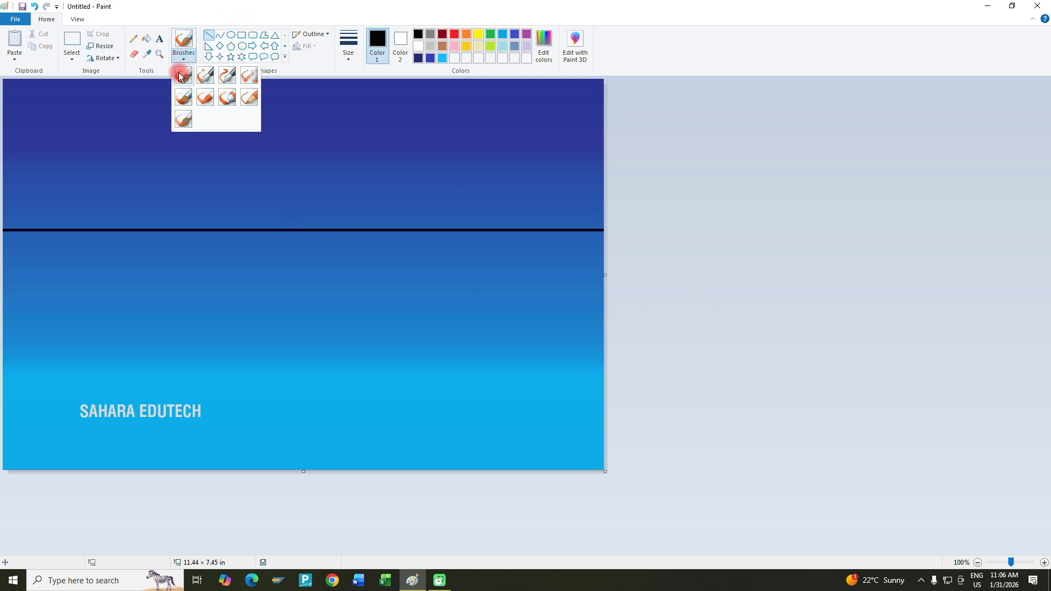
pyautogui.click(186, 74)
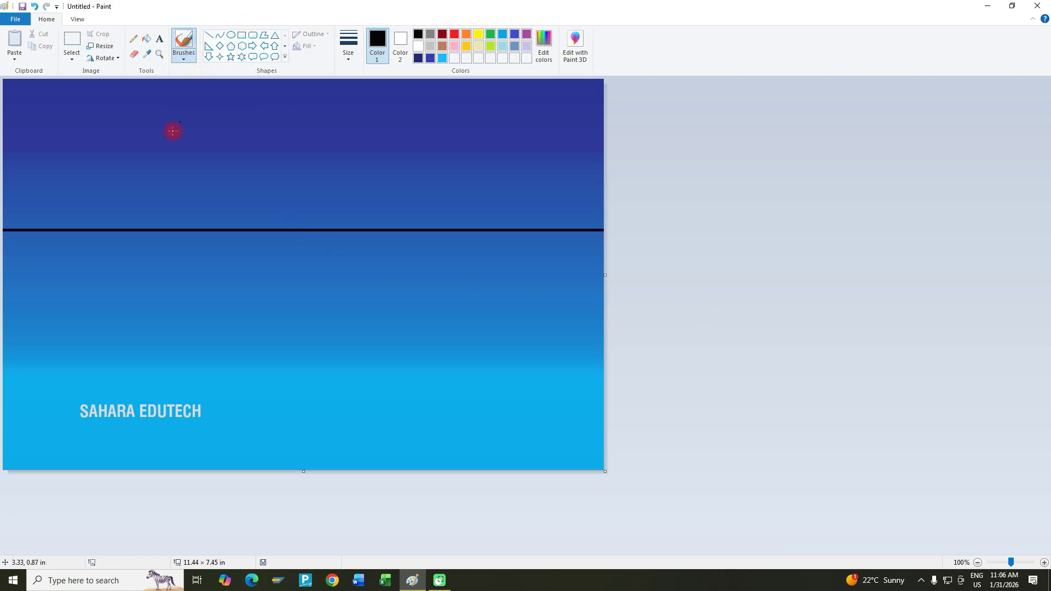
pyautogui.click(350, 55)
pyautogui.click(382, 147)
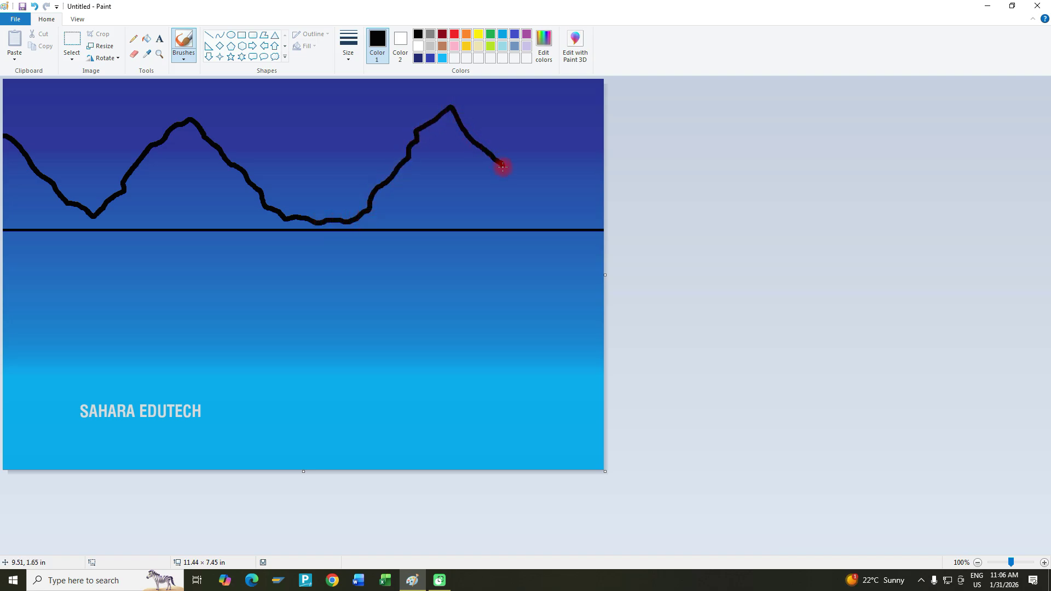
pyautogui.moveTo(503, 166); pyautogui.dragTo(522, 203)
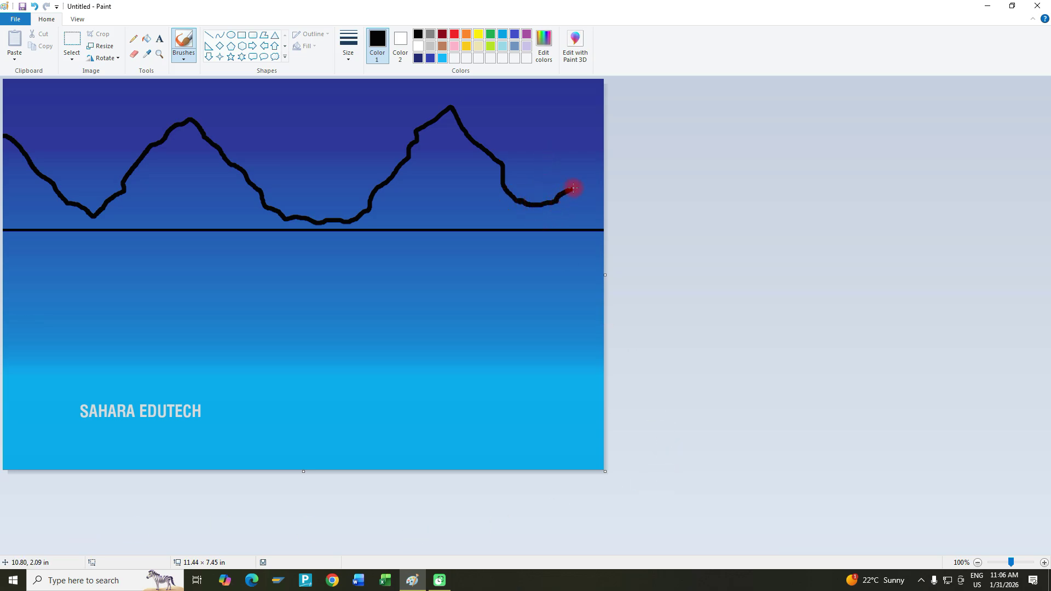
pyautogui.moveTo(591, 149); pyautogui.dragTo(605, 118)
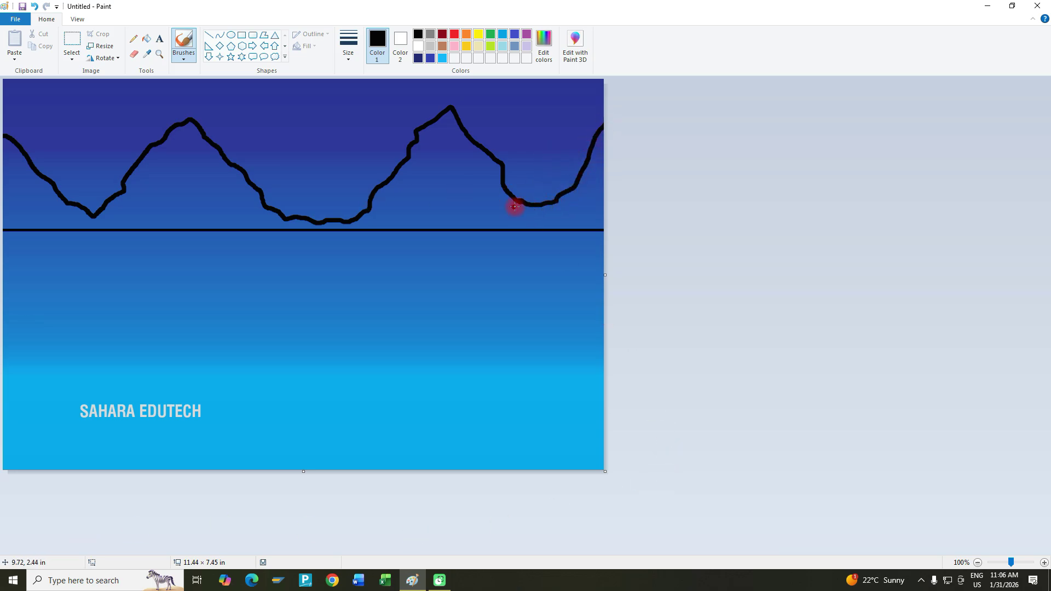
pyautogui.moveTo(451, 110); pyautogui.dragTo(530, 208)
pyautogui.moveTo(444, 114)
pyautogui.mouseDown()
pyautogui.moveTo(418, 131)
pyautogui.moveTo(362, 217)
pyautogui.moveTo(321, 227)
pyautogui.mouseUp()
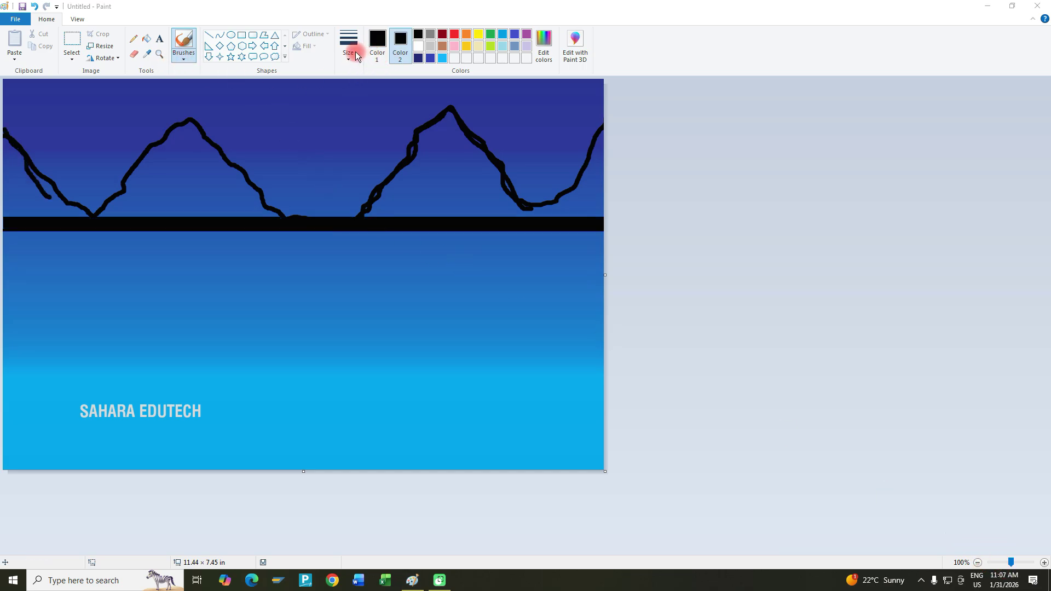
# Paint the mountains solid black down to the horizon line with an enlarged brush, giving the slopes a rounded, bumpy edge.
pyautogui.click(349, 52)
pyautogui.click(367, 144)
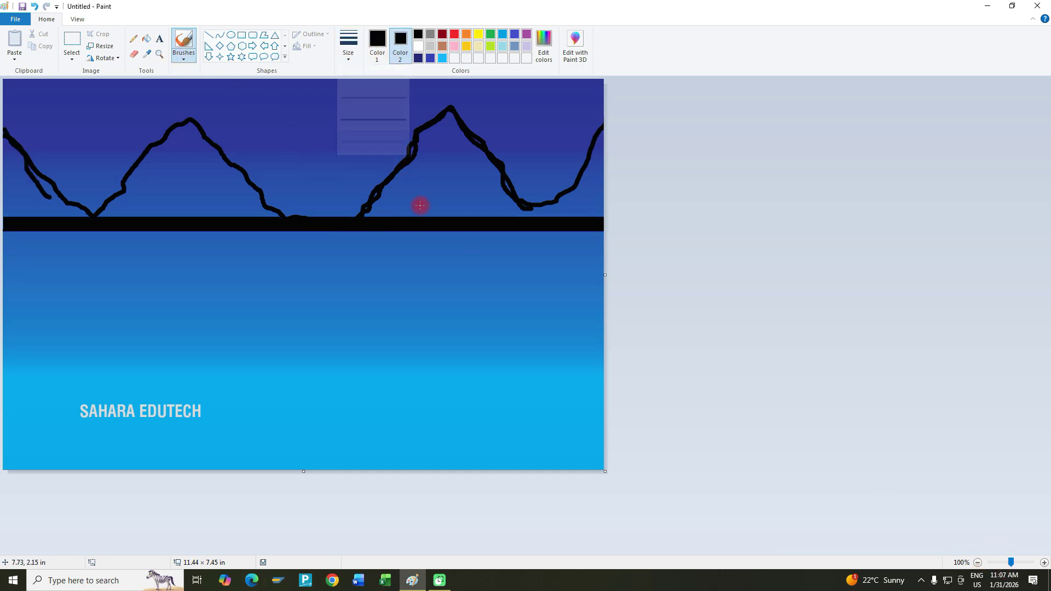
pyautogui.hotkey('ctrl', '+')
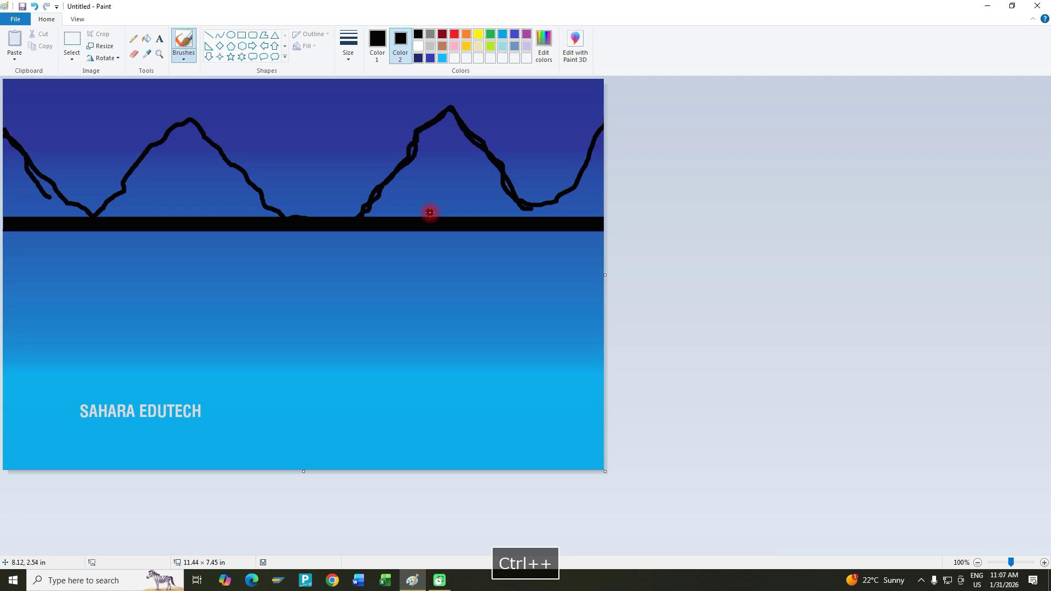
pyautogui.click(8, 182)
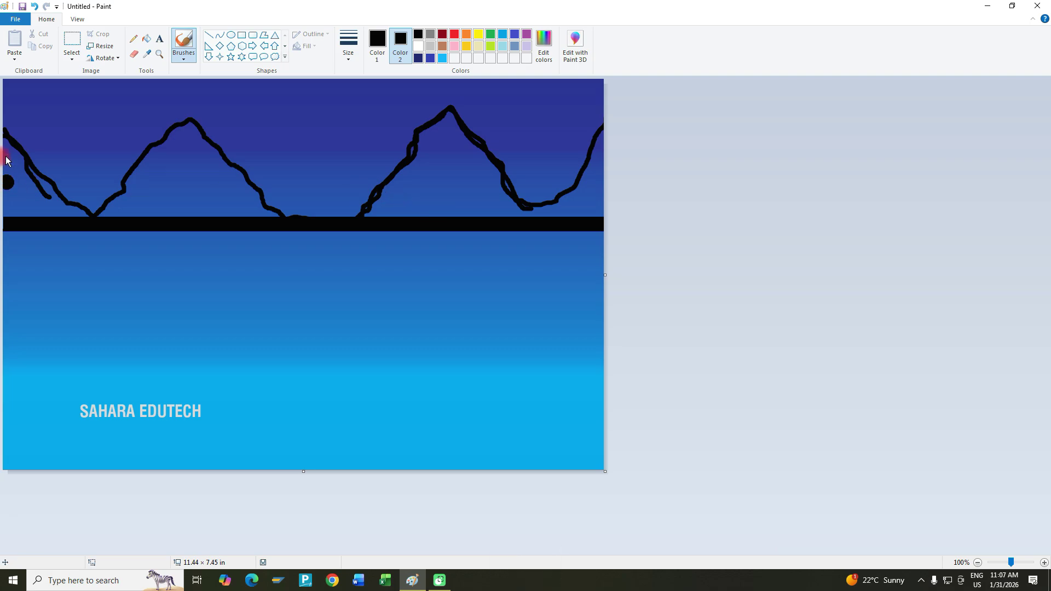
pyautogui.hotkey('ctrl', 'z')
pyautogui.moveTo(6, 138)
pyautogui.mouseDown()
pyautogui.moveTo(12, 209)
pyautogui.moveTo(6, 158)
pyautogui.moveTo(79, 213)
pyautogui.moveTo(14, 208)
pyautogui.moveTo(57, 213)
pyautogui.mouseUp()
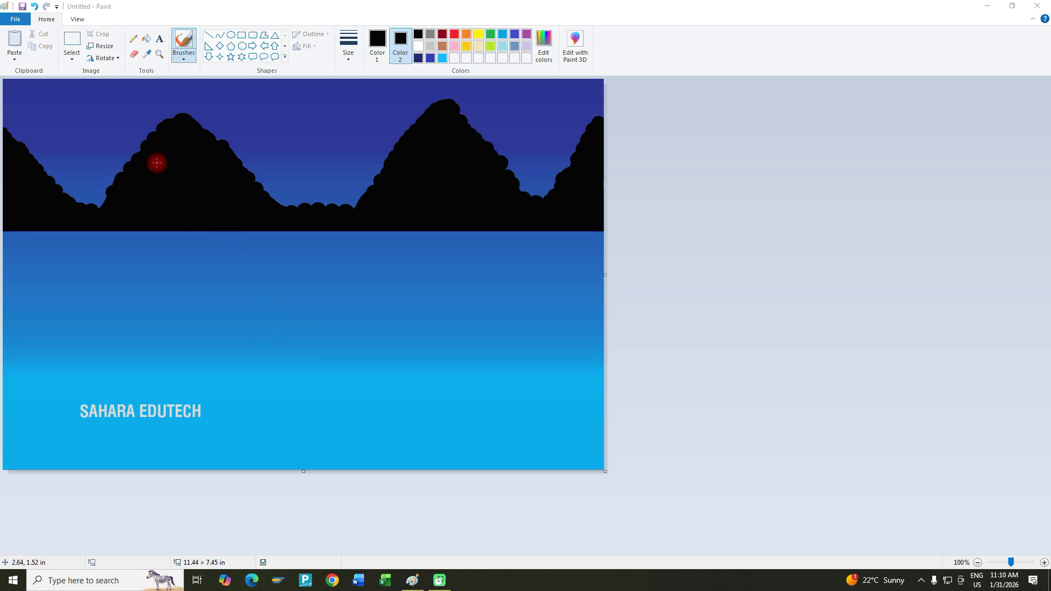
pyautogui.click(179, 158)
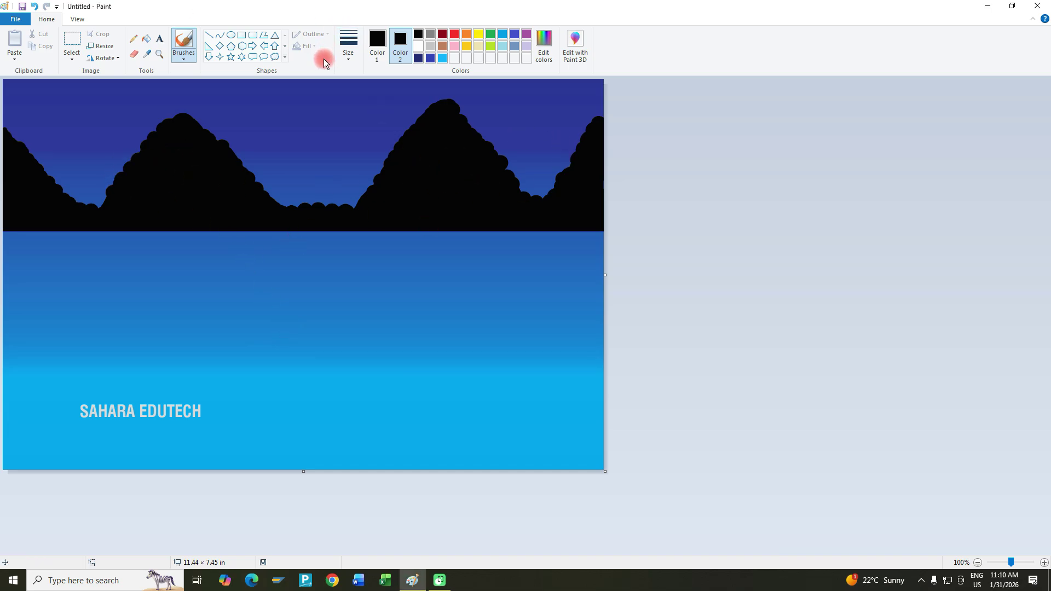
# Draw a black slanted line spanning about 2.68 × 4.47 in from the horizon to the canvas's bottom edge as the path's left side.
pyautogui.click(209, 36)
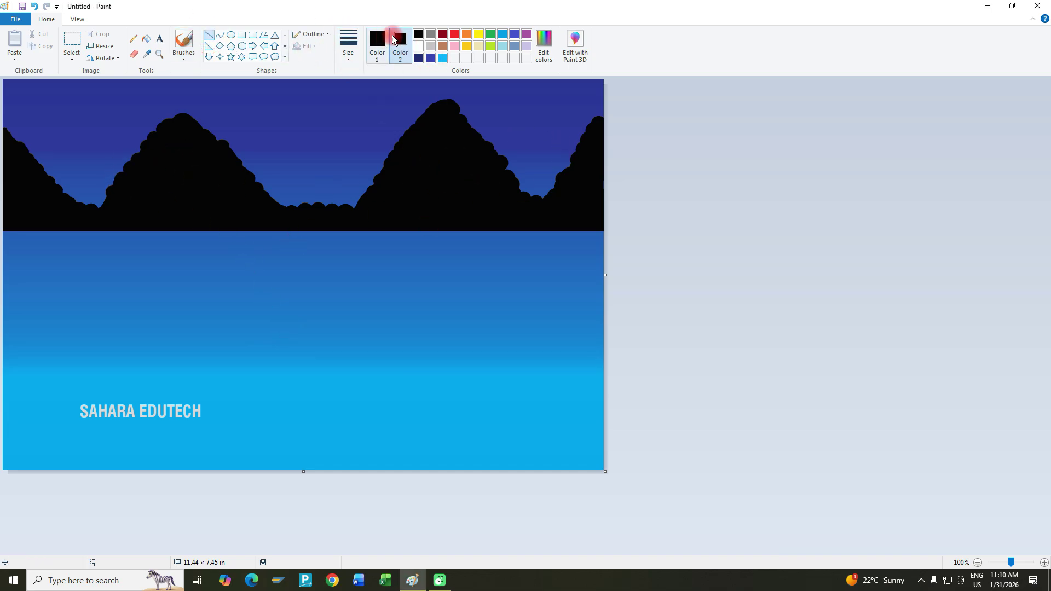
pyautogui.click(377, 44)
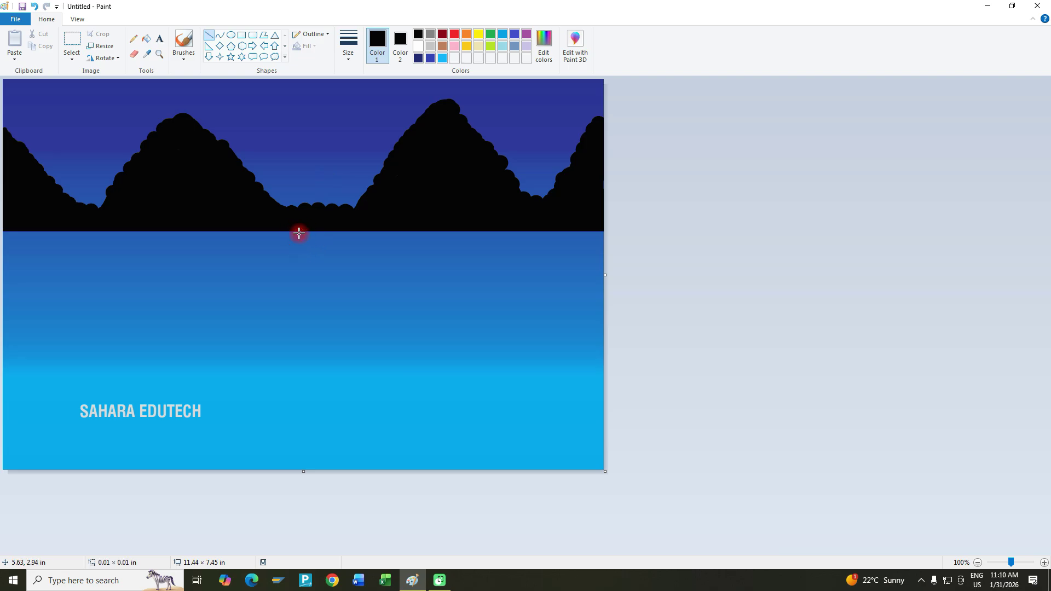
pyautogui.moveTo(299, 233); pyautogui.dragTo(159, 469)
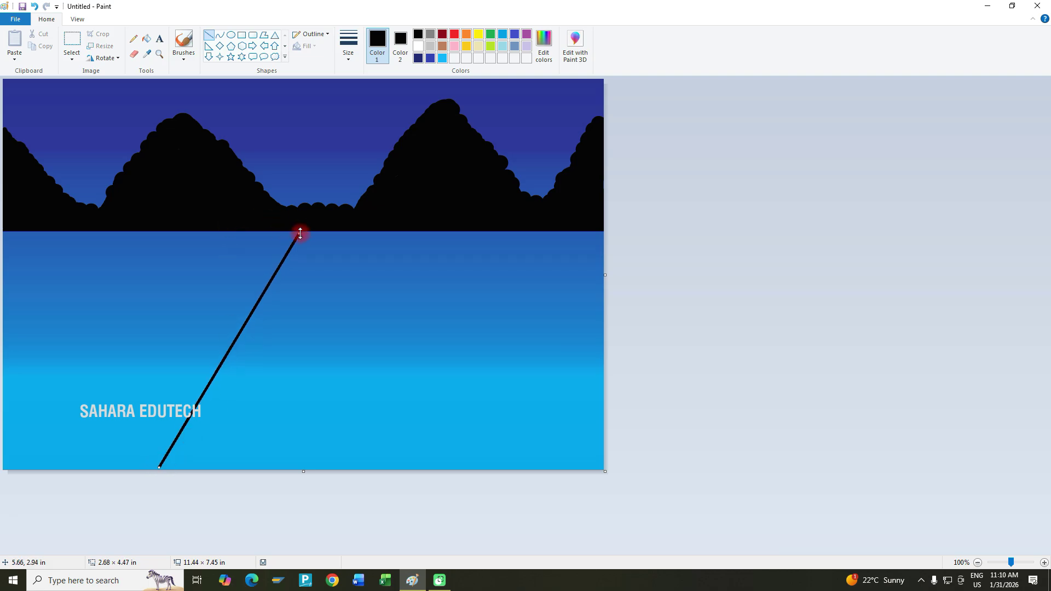
pyautogui.moveTo(300, 231); pyautogui.dragTo(301, 229)
pyautogui.moveTo(158, 469); pyautogui.dragTo(159, 470)
pyautogui.click(261, 499)
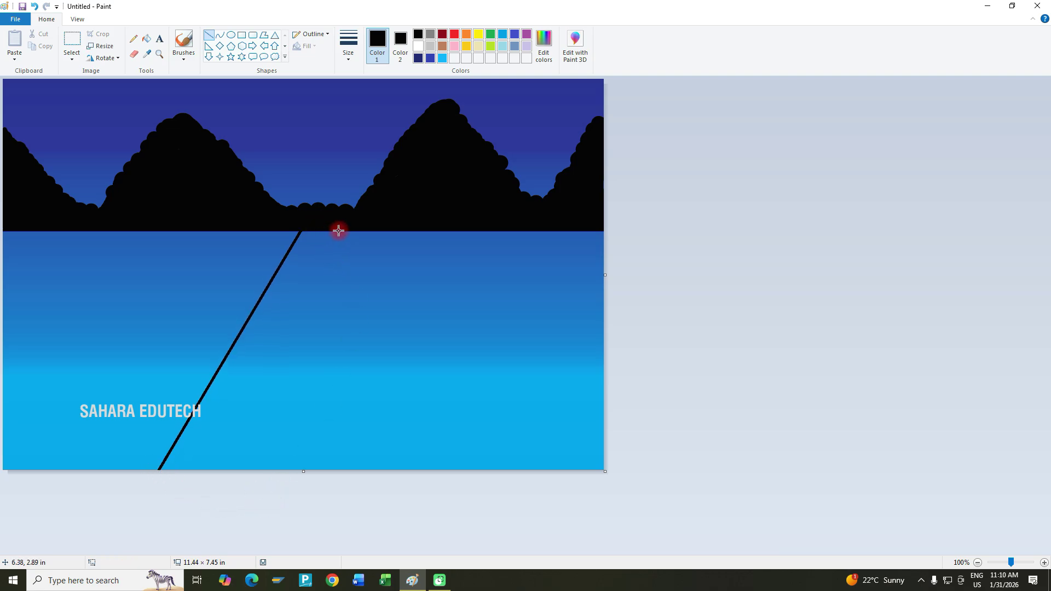
# Draw the path's right side as a slanted line spanning about 1.73 × 4.57 in, plus a centre line from the horizon to the bottom edge.
pyautogui.moveTo(340, 231)
pyautogui.mouseDown()
pyautogui.moveTo(413, 392)
pyautogui.moveTo(431, 470)
pyautogui.mouseUp()
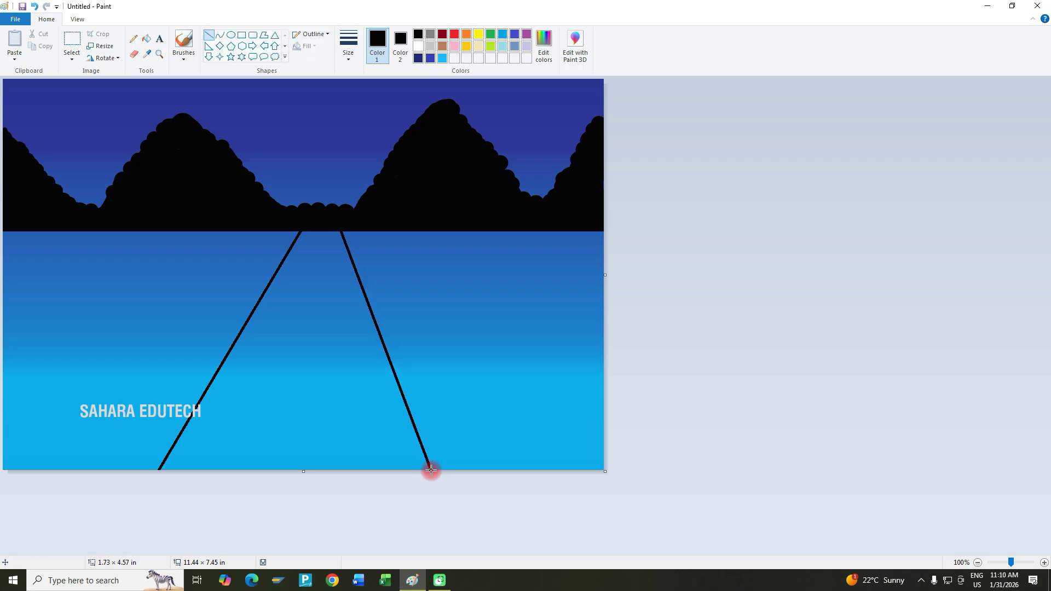
pyautogui.click(436, 509)
pyautogui.moveTo(319, 229)
pyautogui.mouseDown()
pyautogui.moveTo(319, 458)
pyautogui.moveTo(305, 473)
pyautogui.mouseUp()
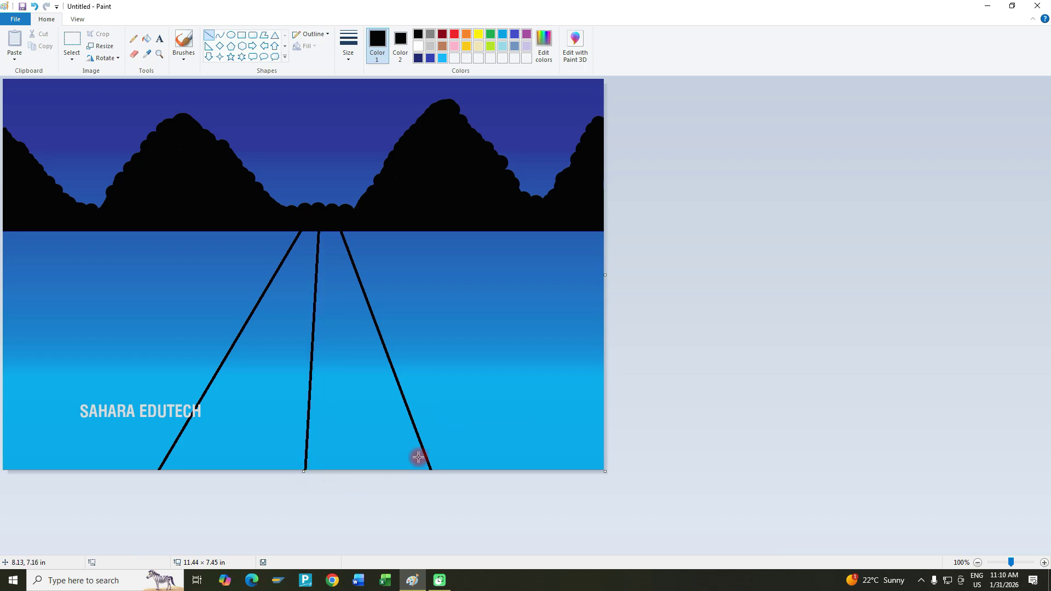
# Paint the whole path between the two slanted lines solid black with the brush.
pyautogui.click(180, 48)
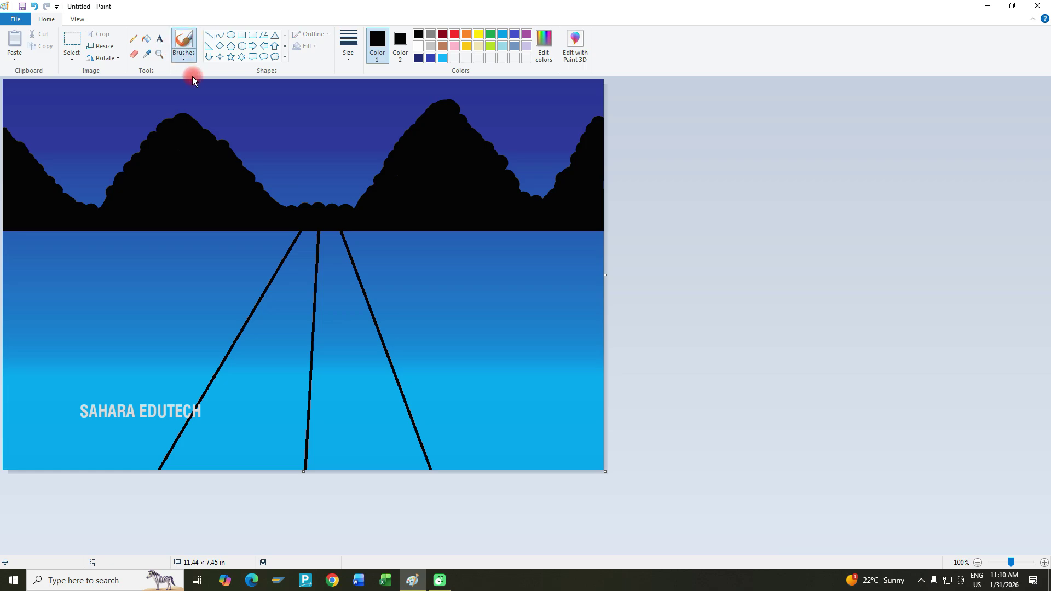
pyautogui.click(179, 60)
pyautogui.moveTo(287, 310)
pyautogui.mouseDown()
pyautogui.moveTo(310, 233)
pyautogui.moveTo(293, 479)
pyautogui.moveTo(318, 234)
pyautogui.moveTo(310, 475)
pyautogui.moveTo(329, 230)
pyautogui.moveTo(388, 436)
pyautogui.mouseUp()
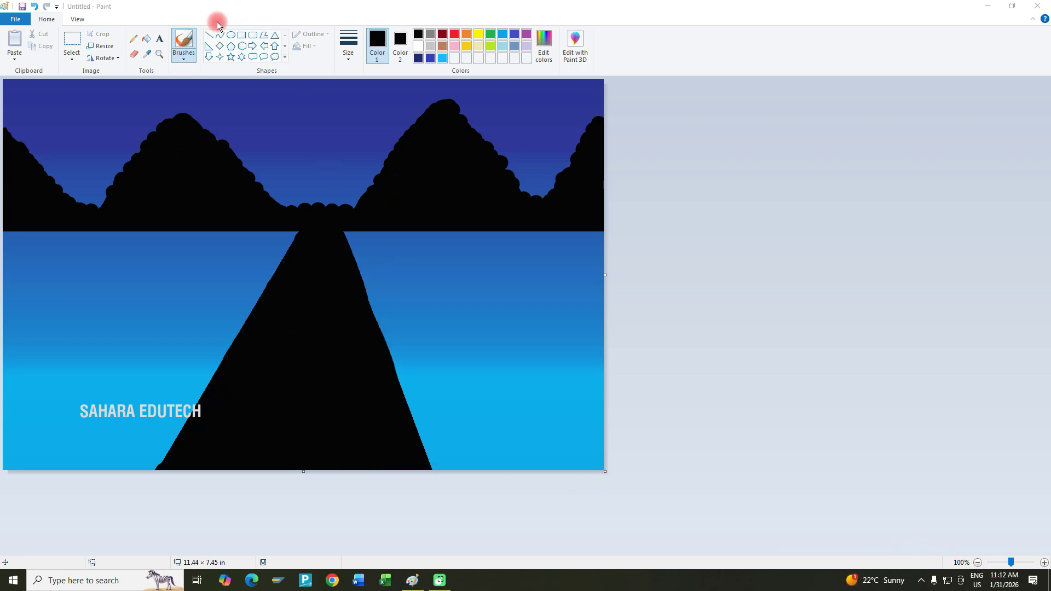
# Draw thick black vertical posts at the path's lower right and lower left corners, about 1.44 in and 1.36 in tall.
pyautogui.click(217, 22)
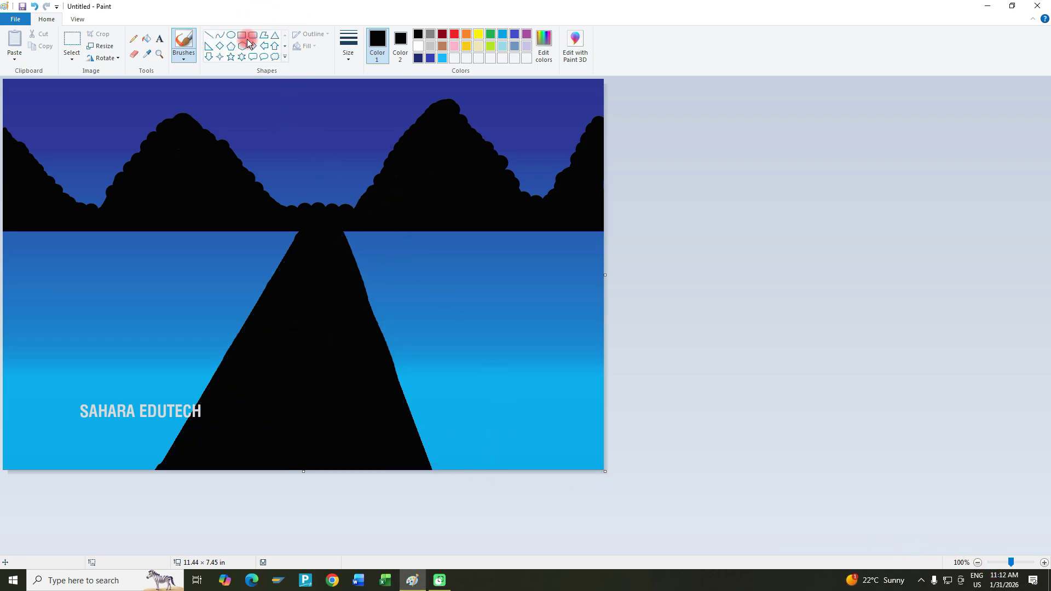
pyautogui.click(208, 35)
pyautogui.click(346, 54)
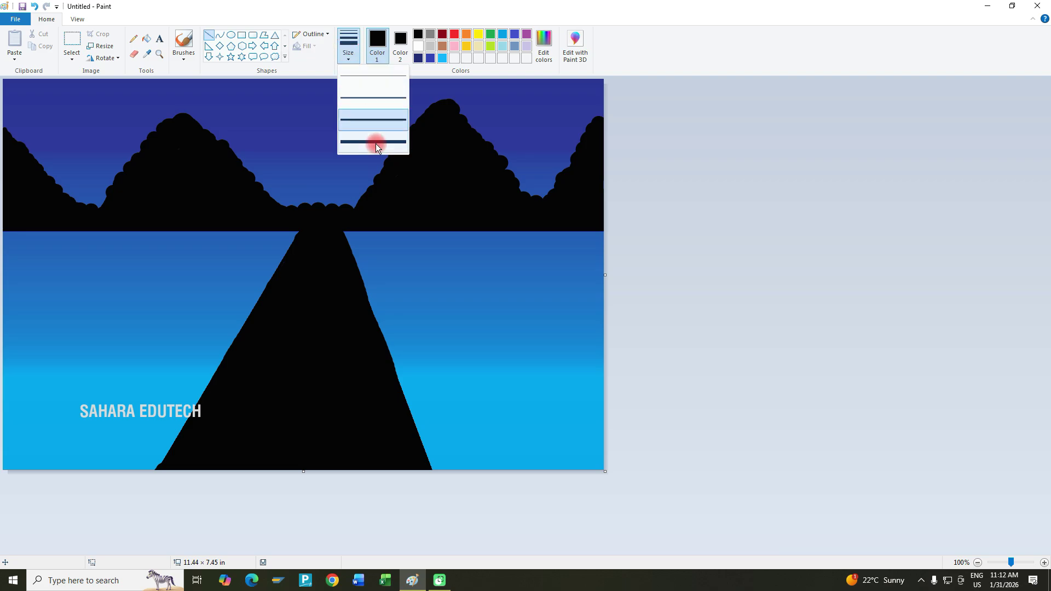
pyautogui.click(376, 143)
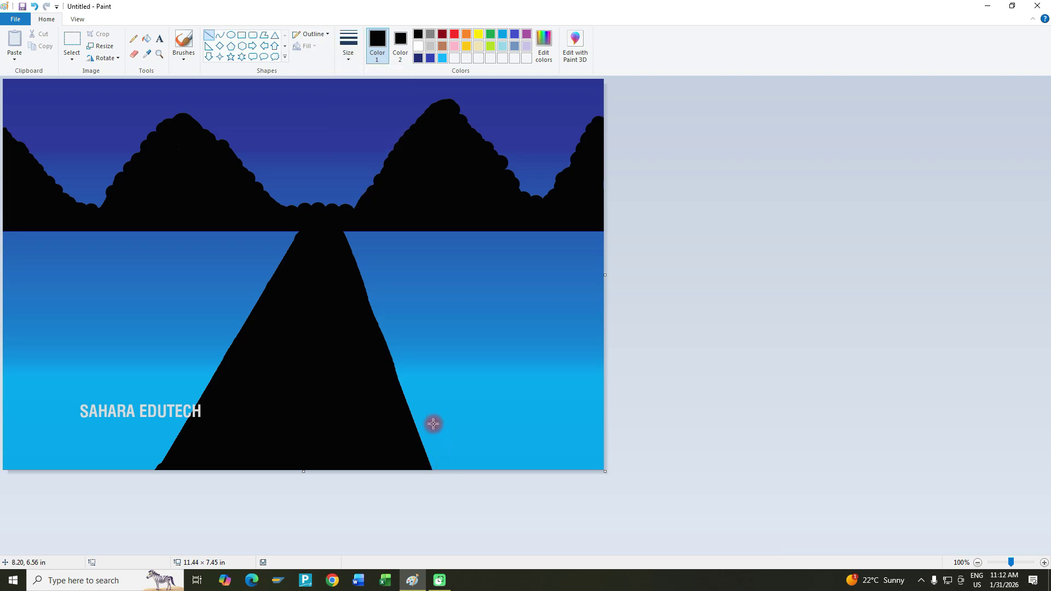
pyautogui.moveTo(433, 422); pyautogui.dragTo(438, 475)
pyautogui.moveTo(432, 418); pyautogui.dragTo(433, 412)
pyautogui.hotkey('ctrl', '+')
pyautogui.moveTo(434, 410); pyautogui.dragTo(434, 409)
pyautogui.hotkey('ctrl', 'z')
pyautogui.moveTo(434, 412); pyautogui.dragTo(438, 473)
pyautogui.moveTo(433, 412); pyautogui.dragTo(432, 404)
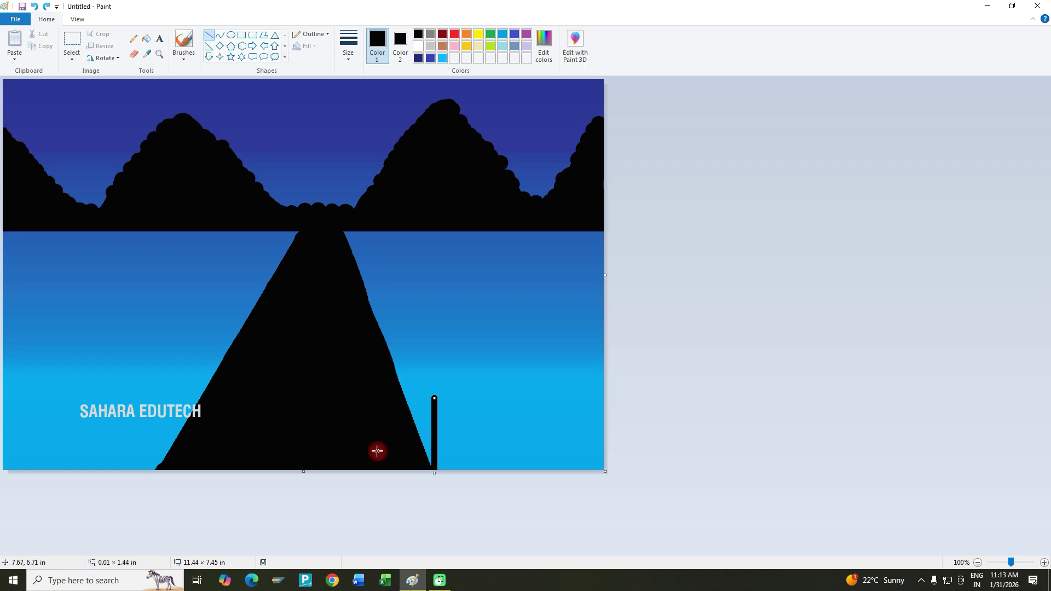
pyautogui.click(330, 468)
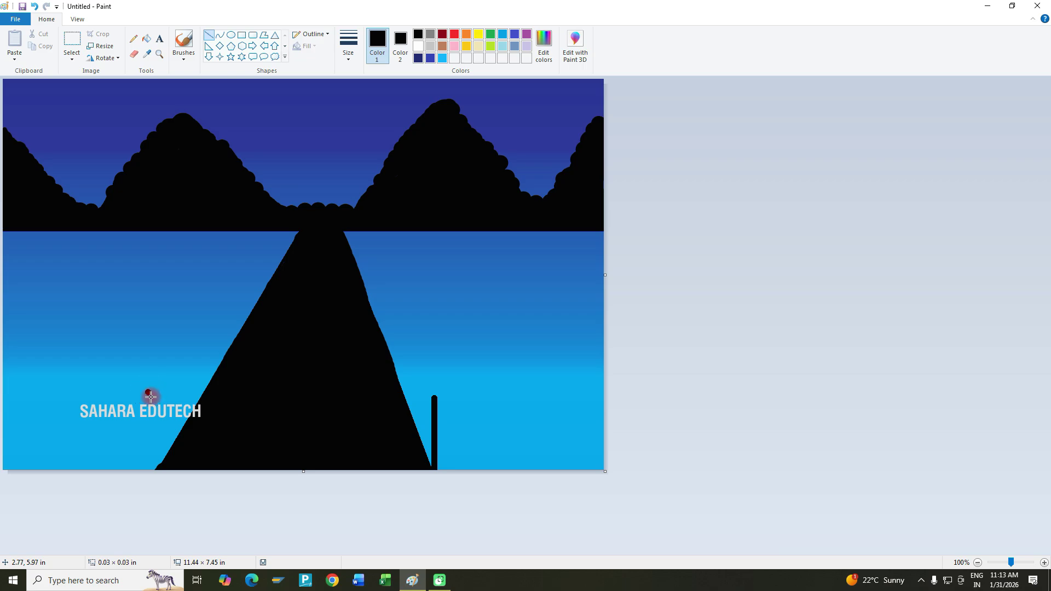
pyautogui.moveTo(151, 395)
pyautogui.mouseDown()
pyautogui.moveTo(166, 470)
pyautogui.moveTo(153, 439)
pyautogui.mouseUp()
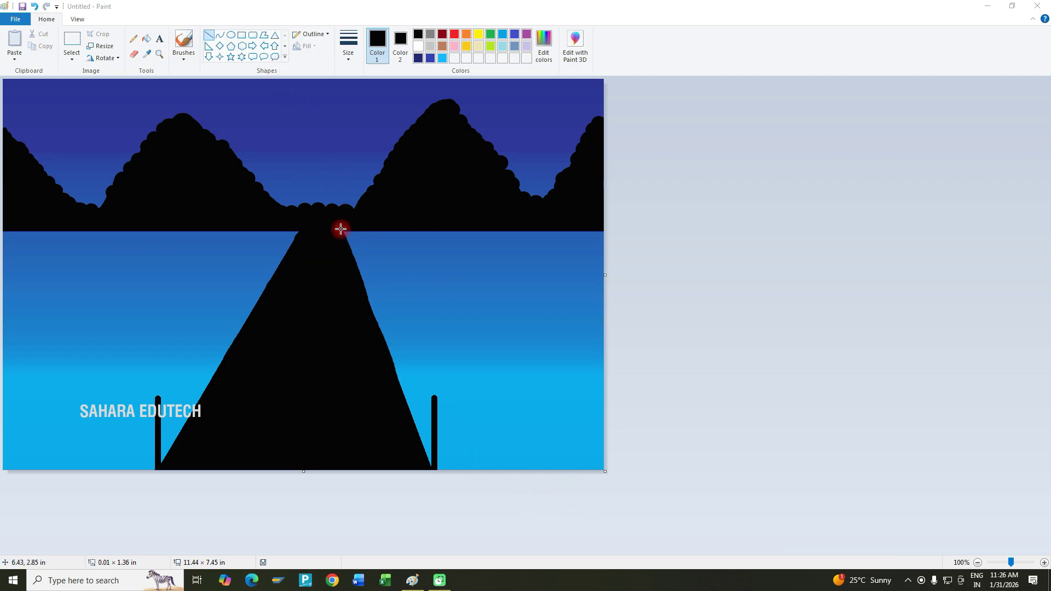
# Draw the right railing: a rail spanning about 1.80 × 3.22 in from the horizon to the right post, continued horizontally to the canvas's right edge.
pyautogui.moveTo(345, 231)
pyautogui.mouseDown()
pyautogui.moveTo(447, 333)
pyautogui.moveTo(425, 399)
pyautogui.moveTo(435, 397)
pyautogui.mouseUp()
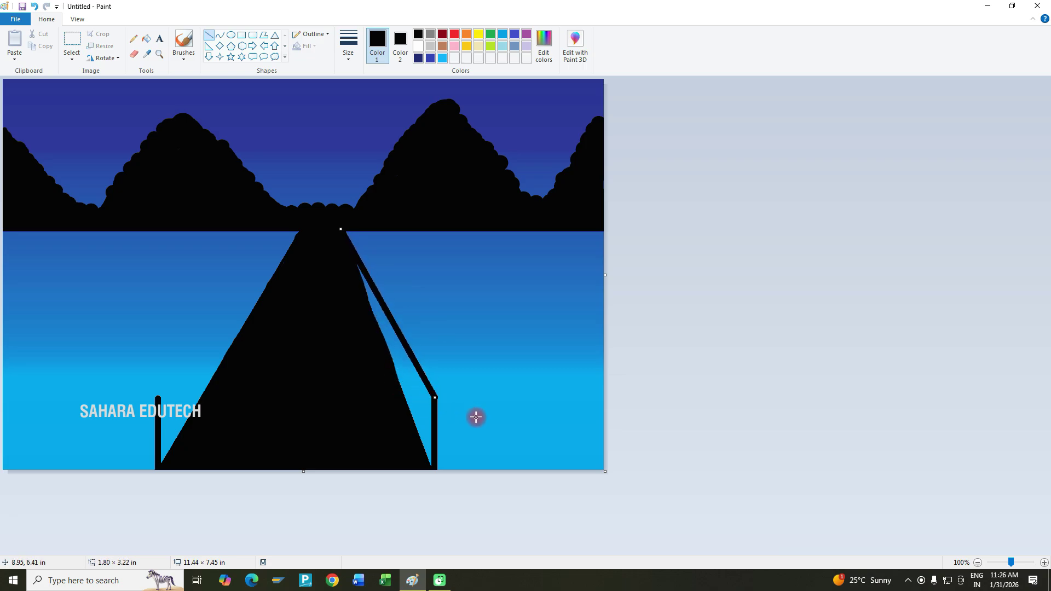
pyautogui.click(445, 415)
pyautogui.moveTo(435, 394); pyautogui.dragTo(605, 394)
pyautogui.click(547, 470)
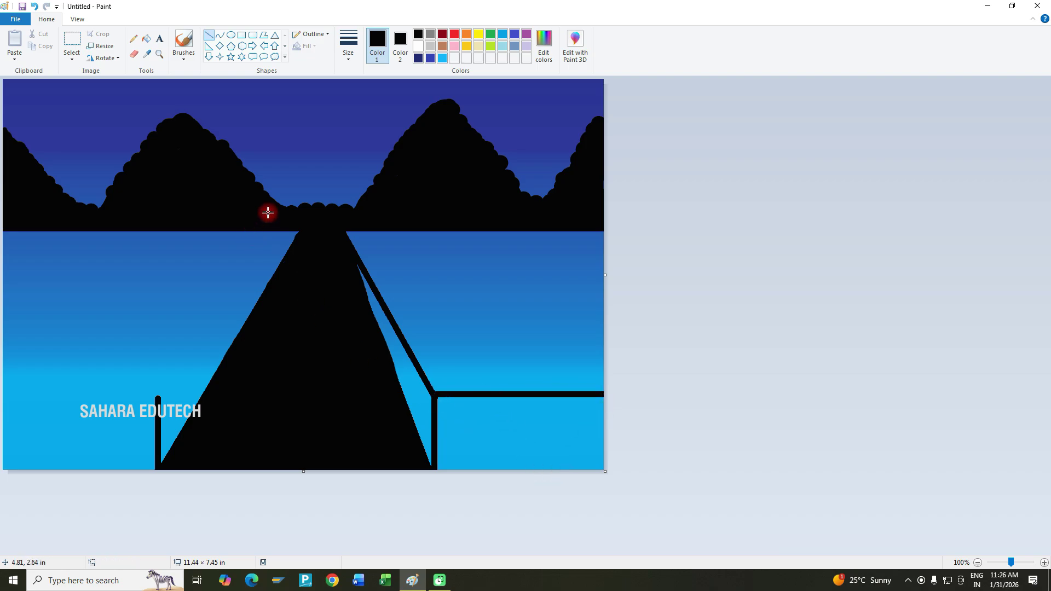
# Draw the left railing from the path's far end to the top of the left post, continued horizontally to the canvas's left edge.
pyautogui.moveTo(300, 230); pyautogui.dragTo(5, 397)
pyautogui.hotkey('ctrl', 'z')
pyautogui.click(241, 512)
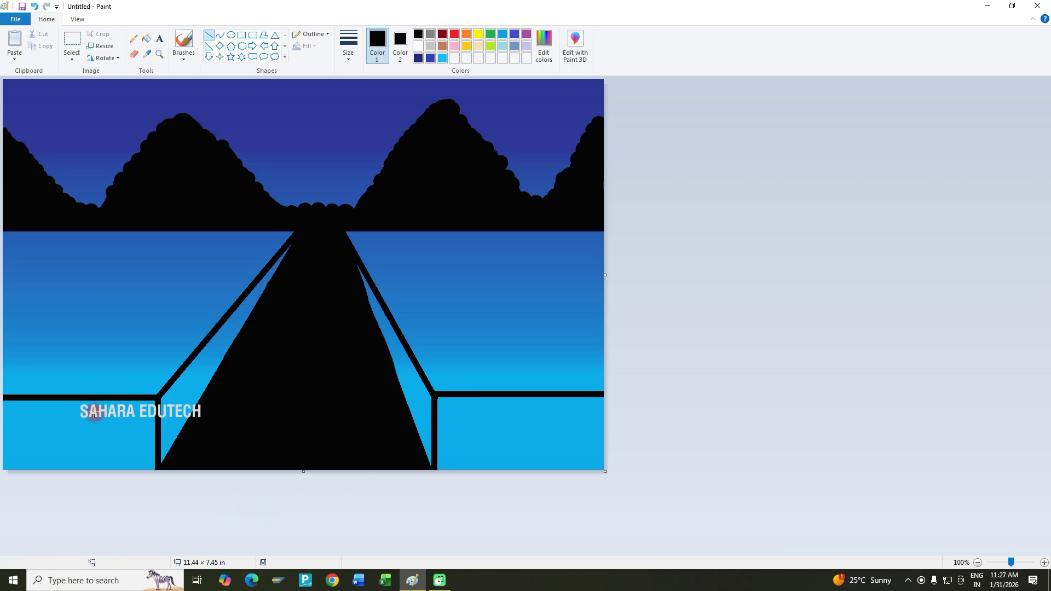
# Add two vertical posts below the left horizontal rail, reaching down to the canvas's bottom edge.
pyautogui.moveTo(95, 401); pyautogui.dragTo(93, 474)
pyautogui.click(96, 503)
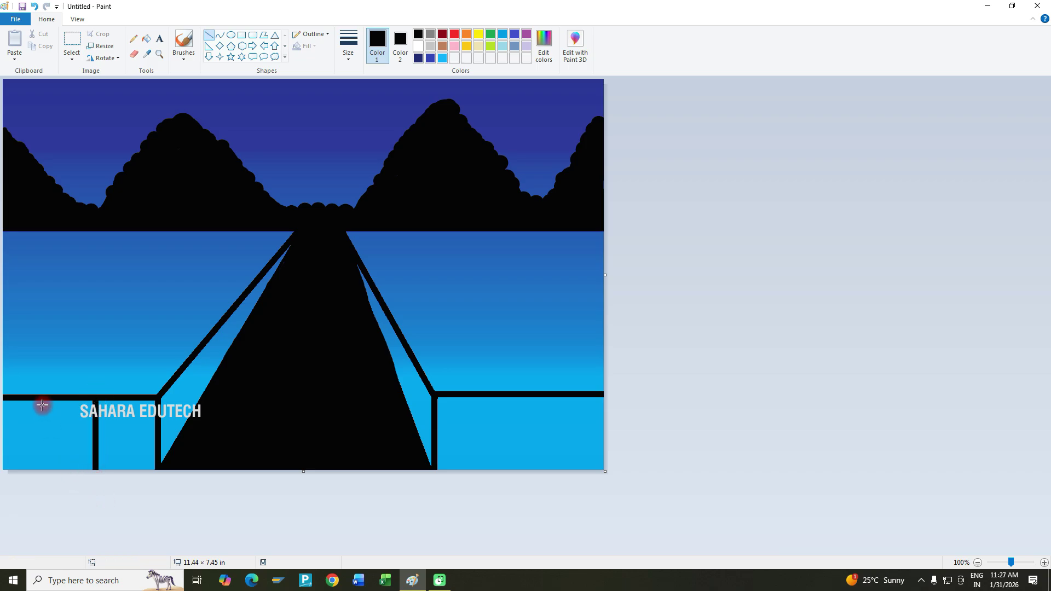
pyautogui.moveTo(36, 399); pyautogui.dragTo(54, 484)
# Add two vertical posts about 1.43 in tall below the right horizontal rail, reaching the canvas's bottom edge.
pyautogui.moveTo(486, 395); pyautogui.dragTo(487, 472)
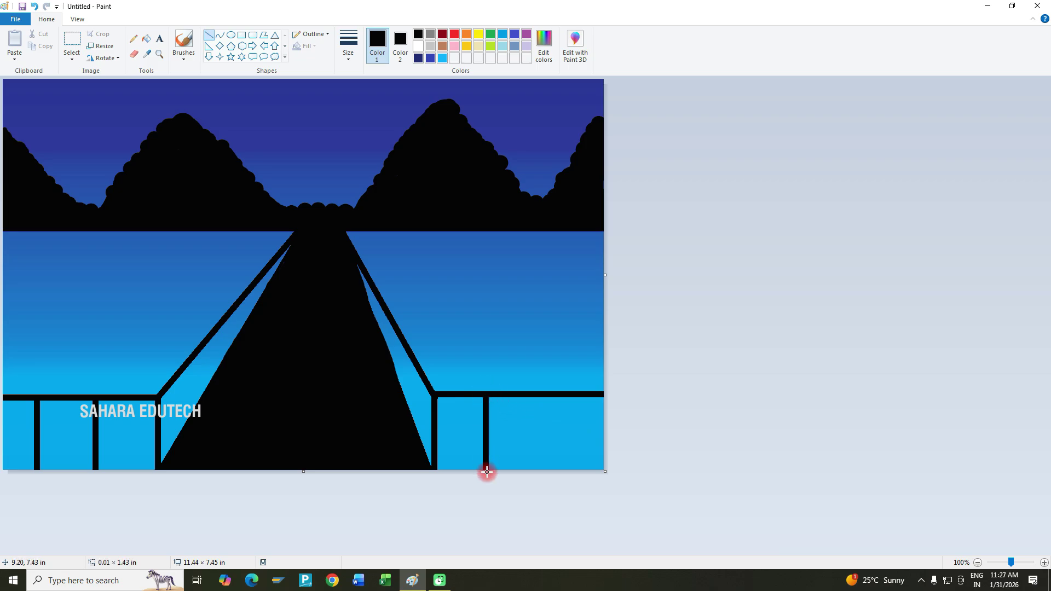
pyautogui.click(509, 509)
pyautogui.moveTo(547, 394); pyautogui.dragTo(548, 471)
pyautogui.click(536, 504)
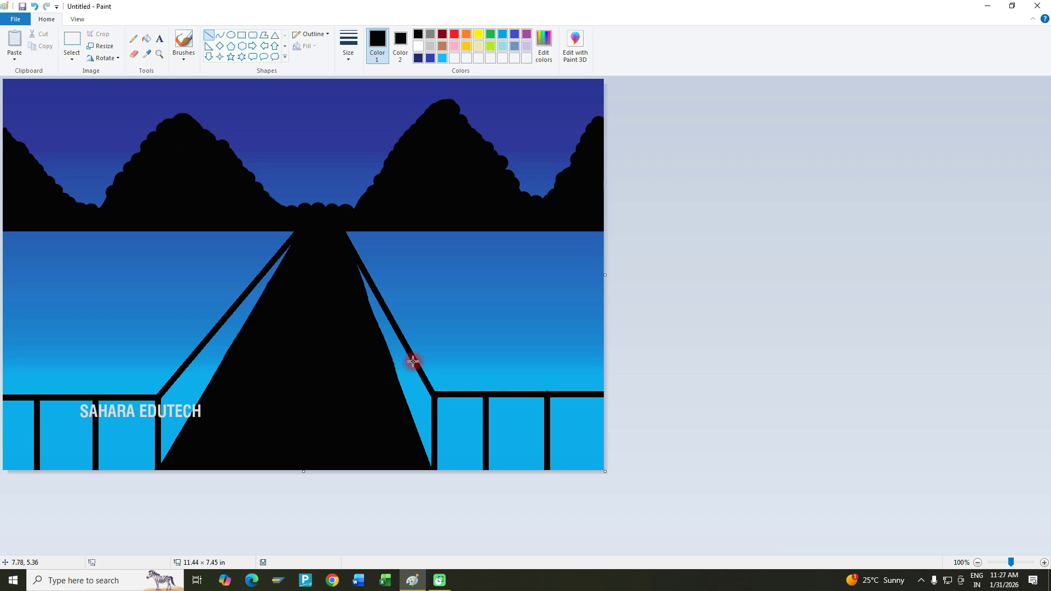
# Add three vertical posts about 1.12, 0.85 and 0.60 in tall between the right slanted rail and the path, shortening toward the horizon.
pyautogui.moveTo(414, 365); pyautogui.dragTo(395, 424)
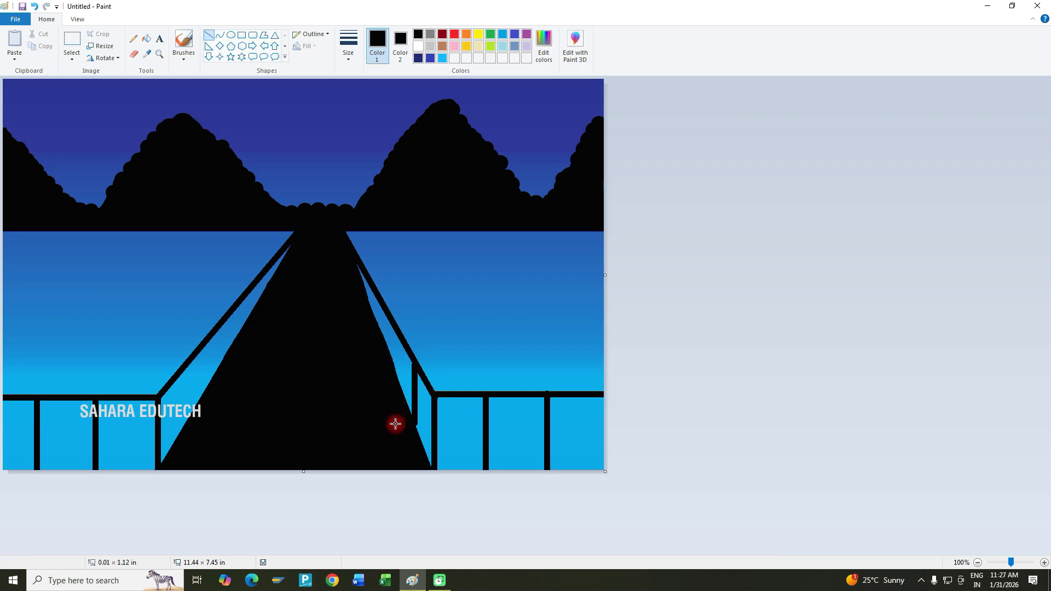
pyautogui.click(395, 426)
pyautogui.moveTo(392, 326); pyautogui.dragTo(392, 370)
pyautogui.click(382, 372)
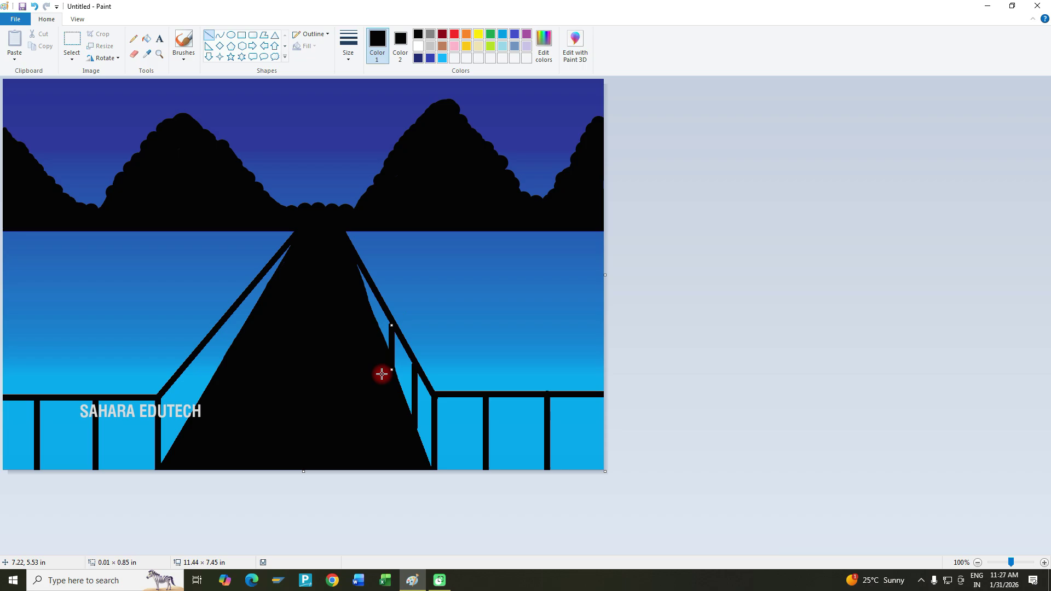
pyautogui.moveTo(376, 296); pyautogui.dragTo(366, 327)
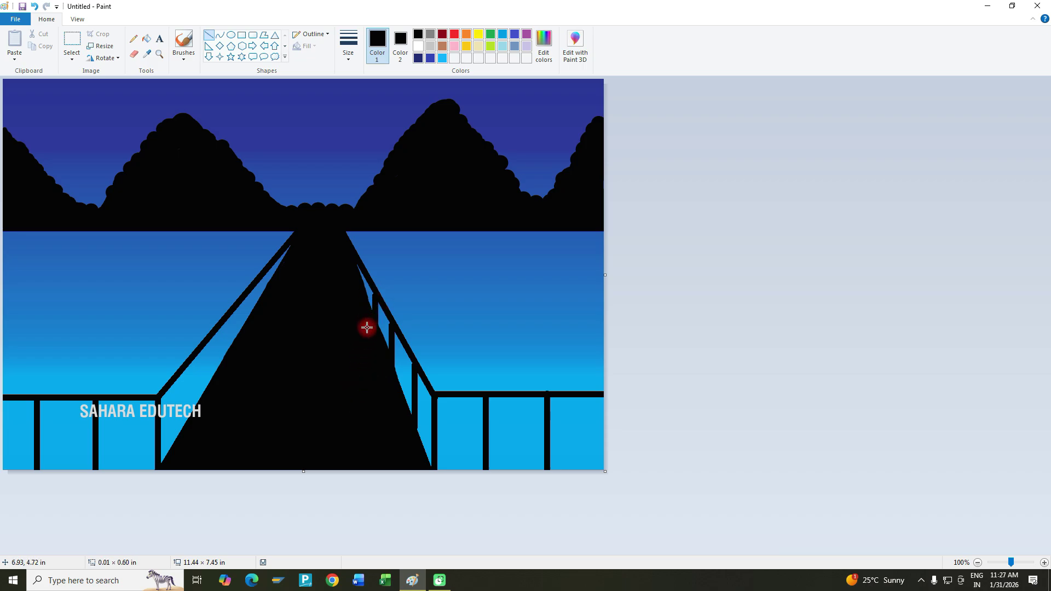
pyautogui.click(352, 366)
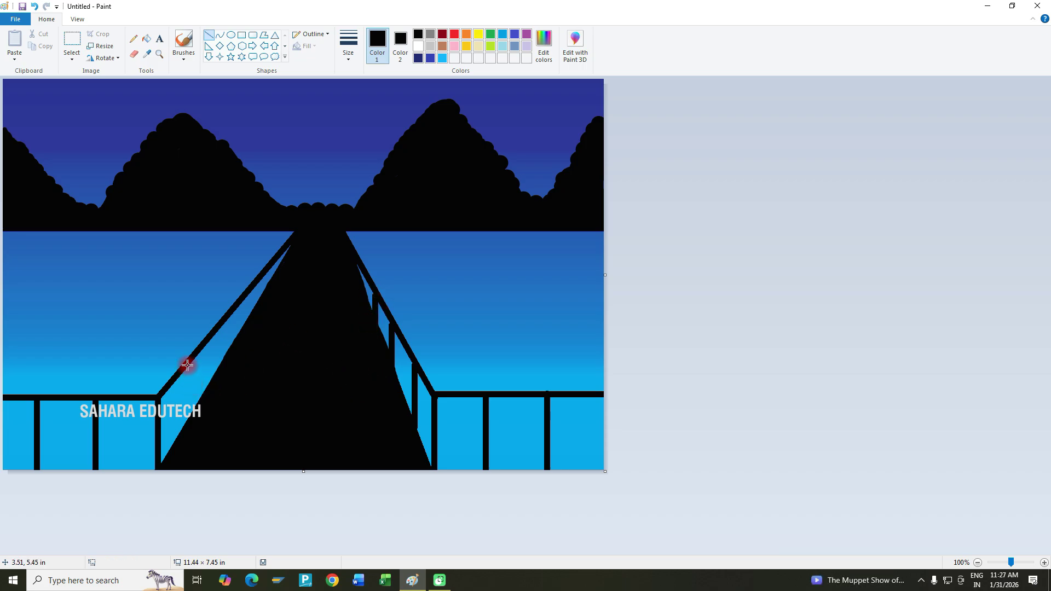
# Add five vertical posts between the left slanted rail and the path, shortening toward the horizon, and one short post near the right rail's far end.
pyautogui.moveTo(188, 364); pyautogui.dragTo(202, 420)
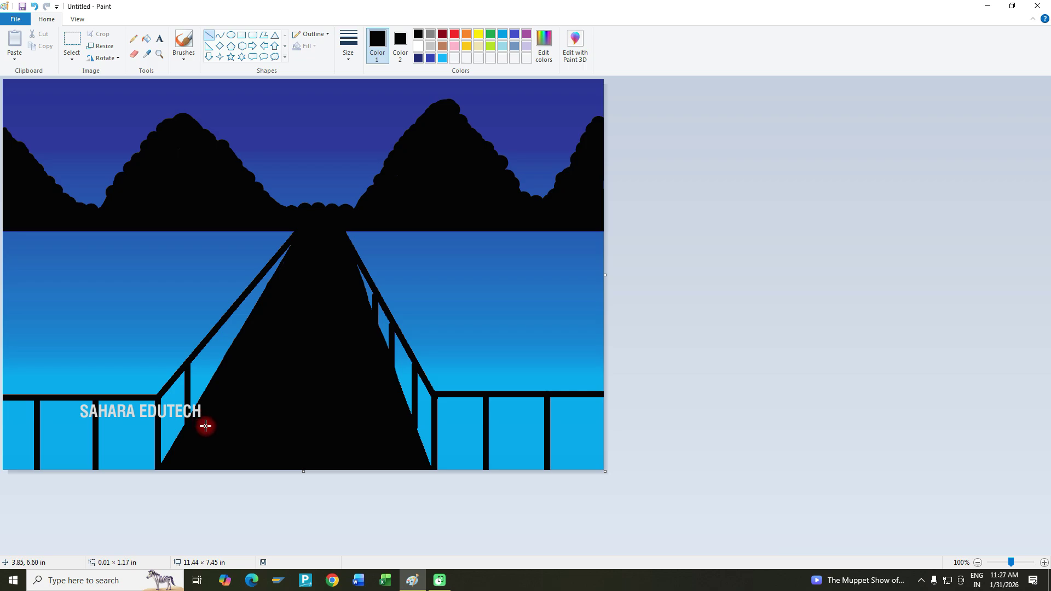
pyautogui.click(219, 426)
pyautogui.moveTo(213, 337); pyautogui.dragTo(225, 380)
pyautogui.click(245, 397)
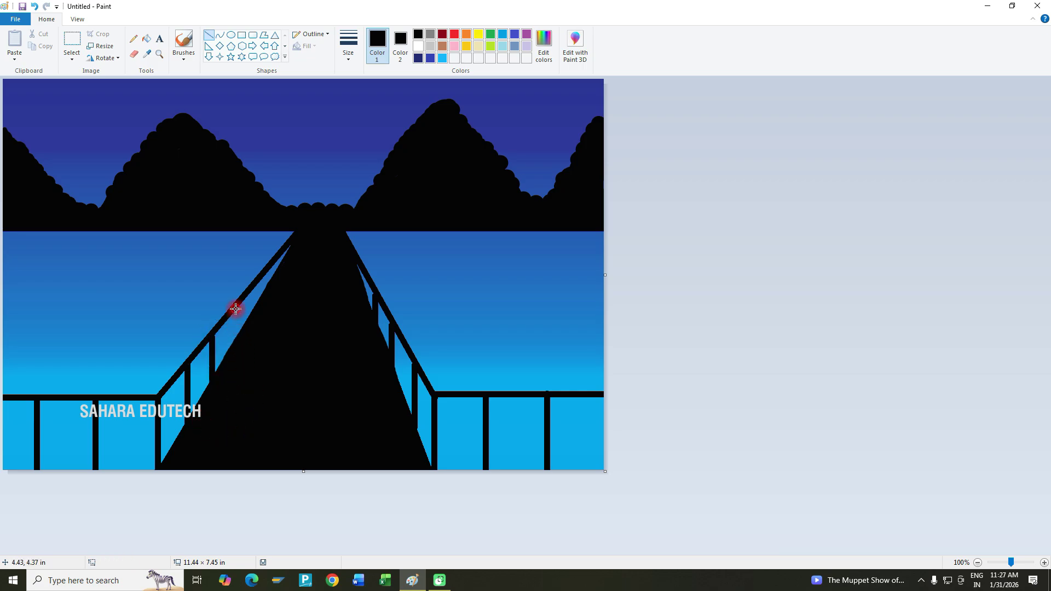
pyautogui.moveTo(234, 307); pyautogui.dragTo(236, 342)
pyautogui.click(279, 359)
pyautogui.moveTo(257, 281); pyautogui.dragTo(258, 309)
pyautogui.click(295, 327)
pyautogui.moveTo(275, 262); pyautogui.dragTo(283, 284)
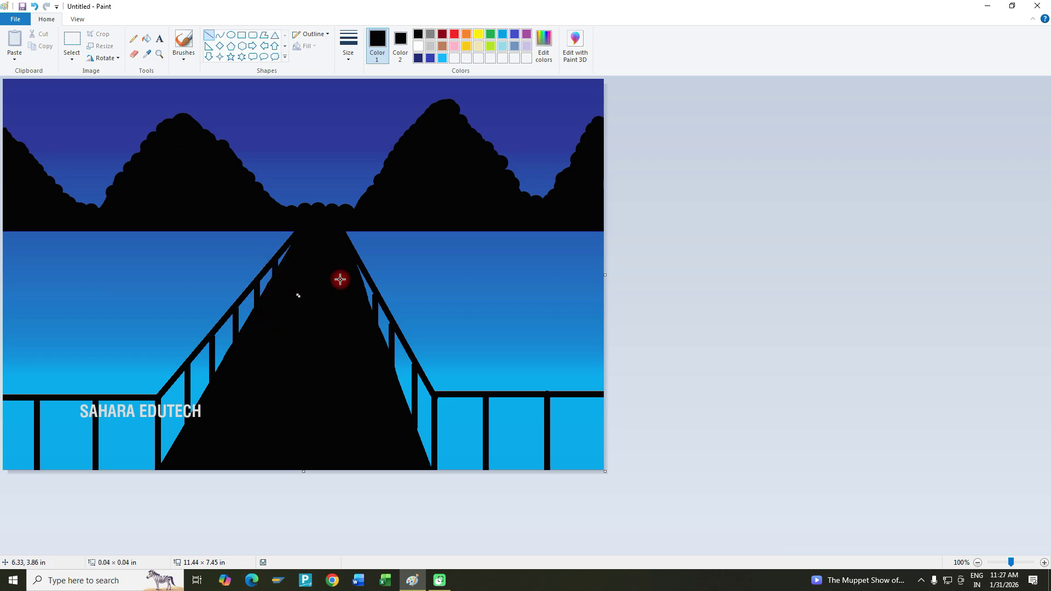
pyautogui.moveTo(363, 272); pyautogui.dragTo(363, 284)
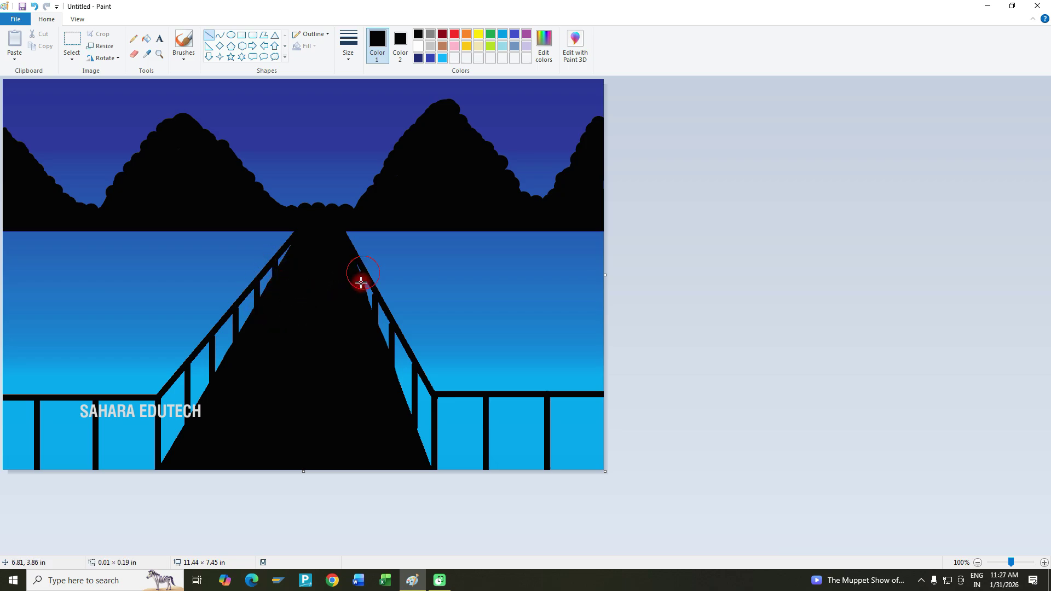
pyautogui.click(354, 315)
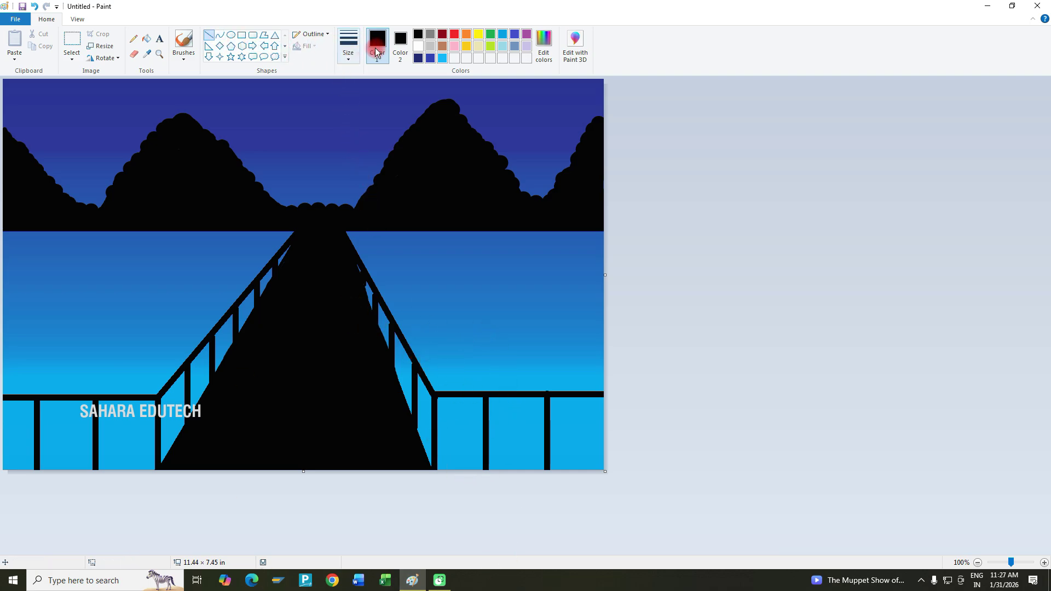
# Draw a white line along the path's left edge, about 2.72 by 4.62 in, using the second-thinnest line size.
pyautogui.click(419, 45)
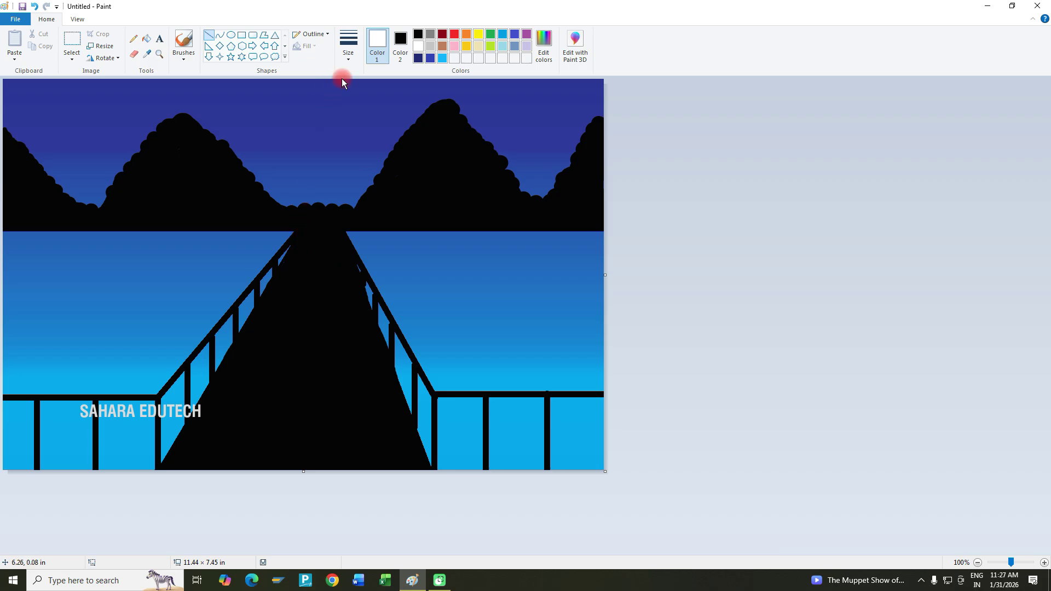
pyautogui.click(350, 62)
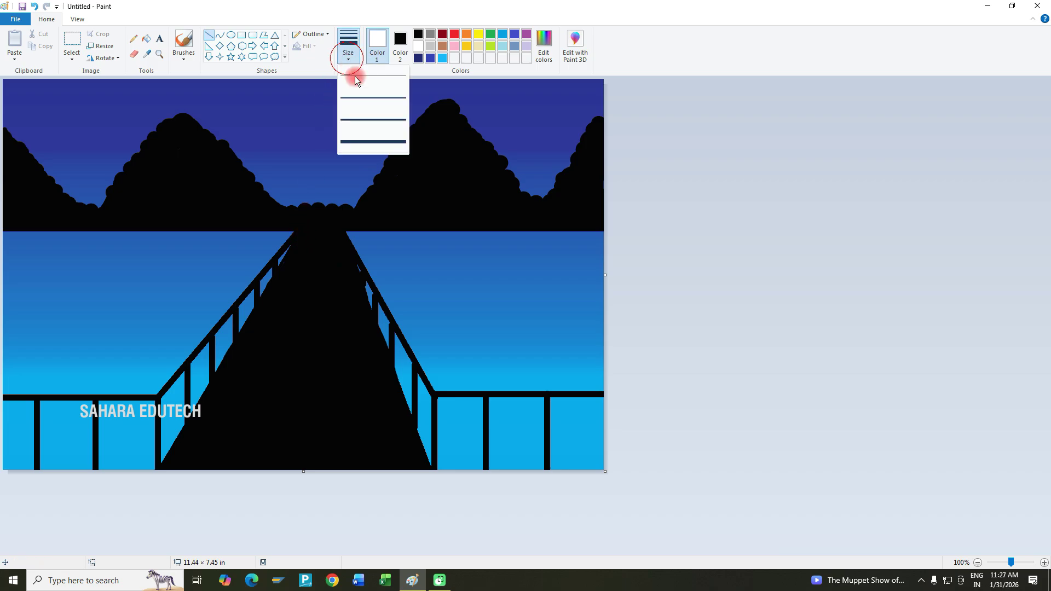
pyautogui.click(365, 119)
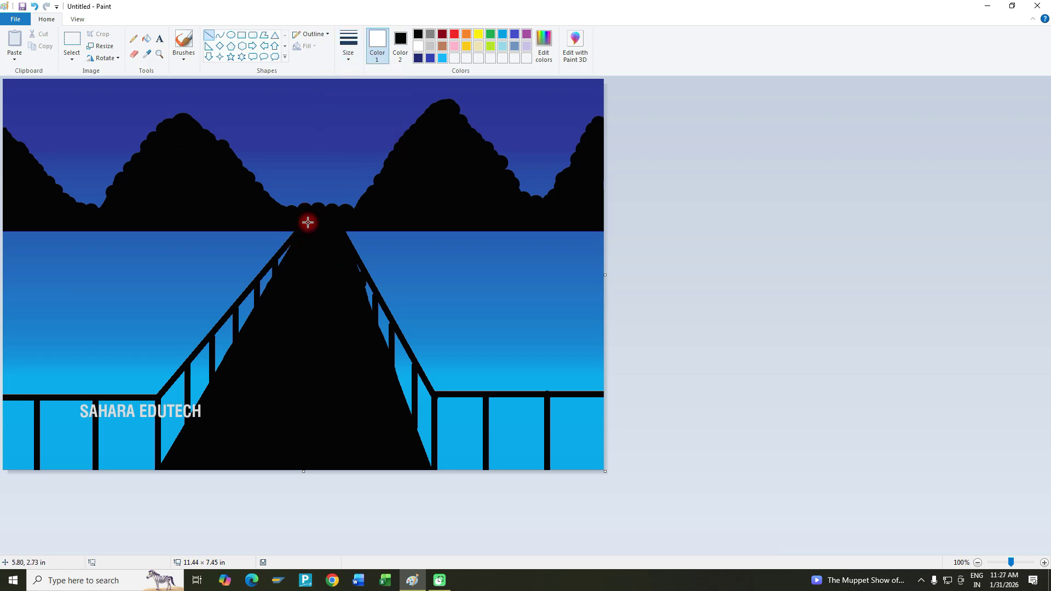
pyautogui.moveTo(308, 223)
pyautogui.mouseDown()
pyautogui.moveTo(263, 347)
pyautogui.moveTo(165, 469)
pyautogui.moveTo(310, 223)
pyautogui.mouseUp()
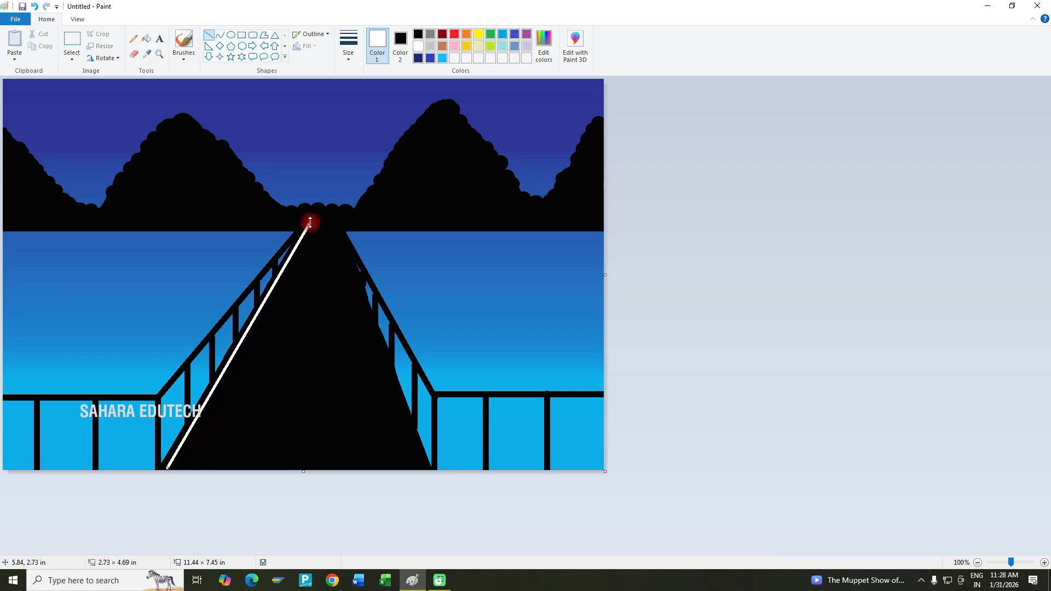
pyautogui.click(376, 62)
pyautogui.click(346, 52)
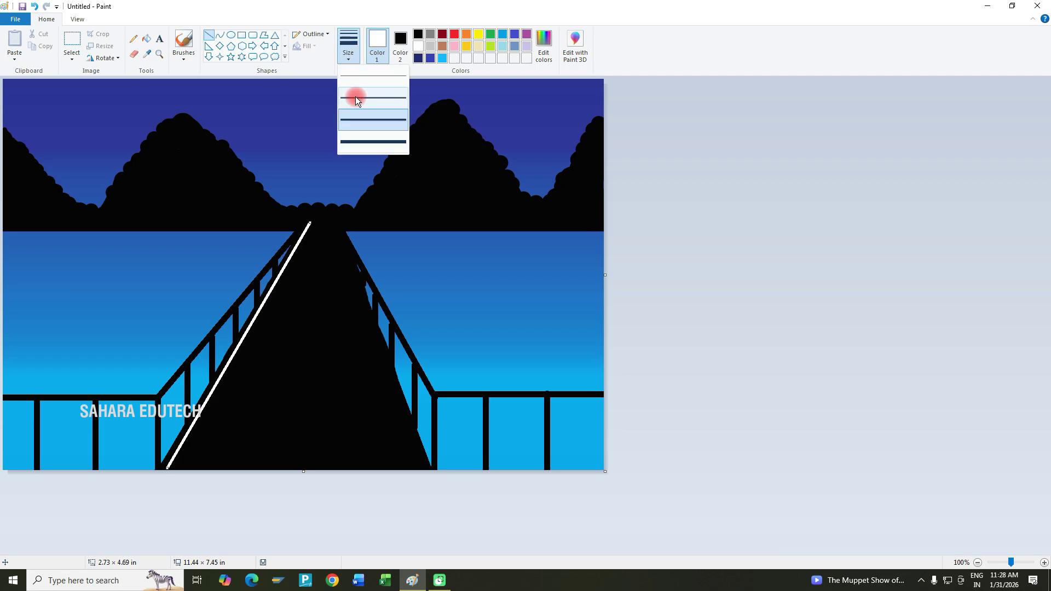
pyautogui.click(353, 113)
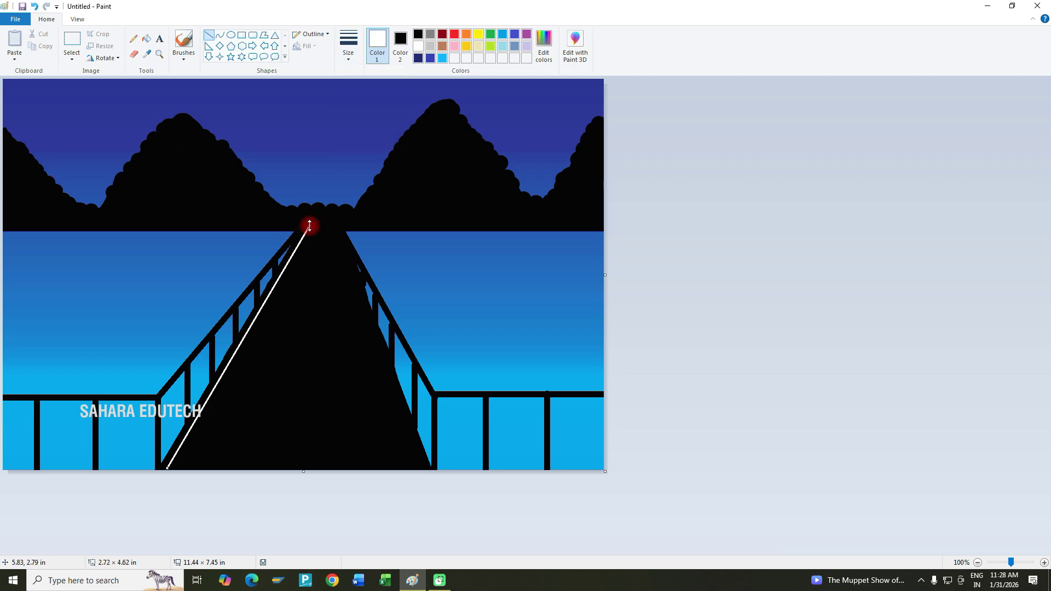
pyautogui.click(287, 396)
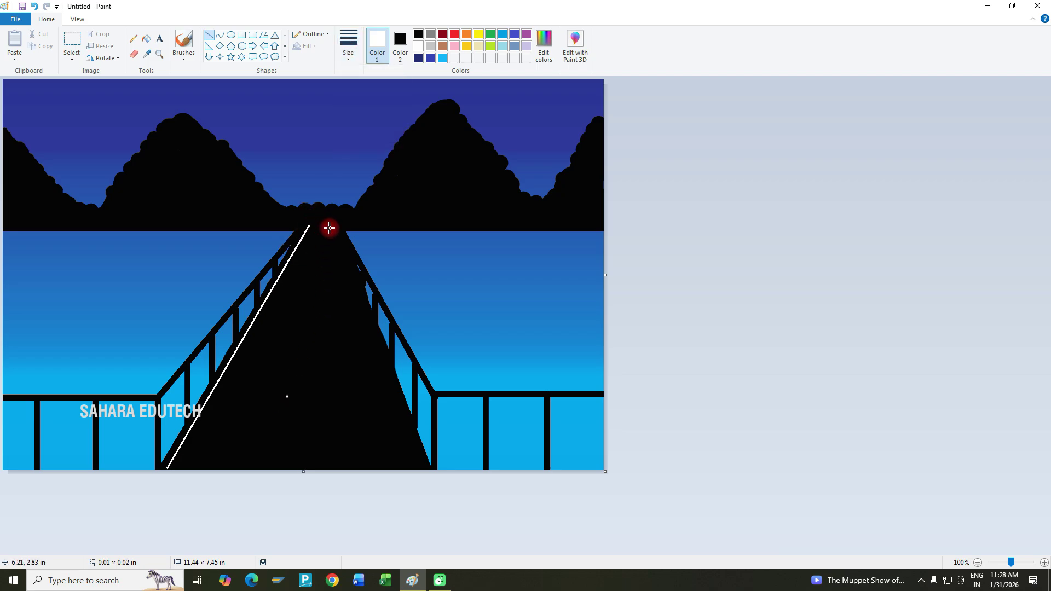
pyautogui.hotkey('ctrl', 'z')
# Draw a matching white line along the path's right edge, about 1.80 by 4.65 in, from the horizon to the canvas bottom.
pyautogui.moveTo(331, 226); pyautogui.dragTo(425, 471)
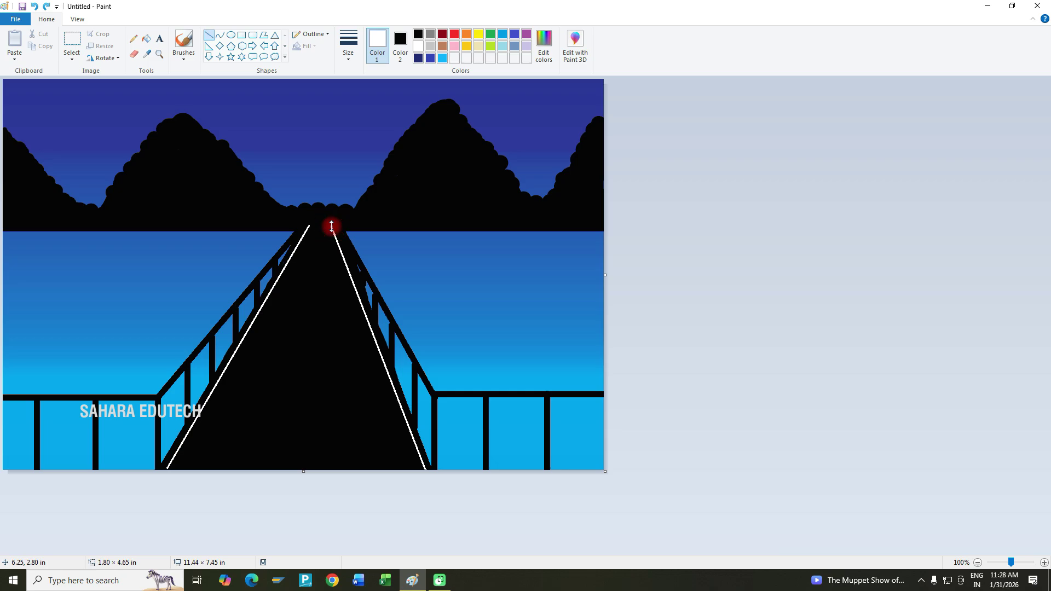
pyautogui.moveTo(332, 226); pyautogui.dragTo(332, 226)
pyautogui.click(333, 422)
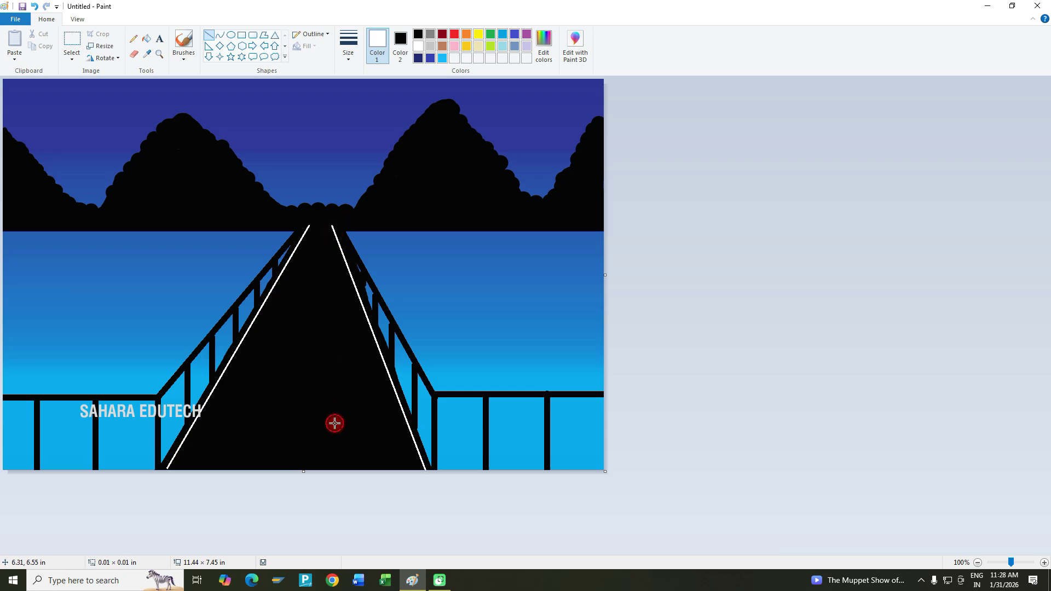
# Draw a dashed white centre line of five short vertical dashes down the middle of the path.
pyautogui.moveTo(319, 236); pyautogui.dragTo(315, 456)
pyautogui.click(320, 280)
pyautogui.click(316, 349)
pyautogui.click(311, 459)
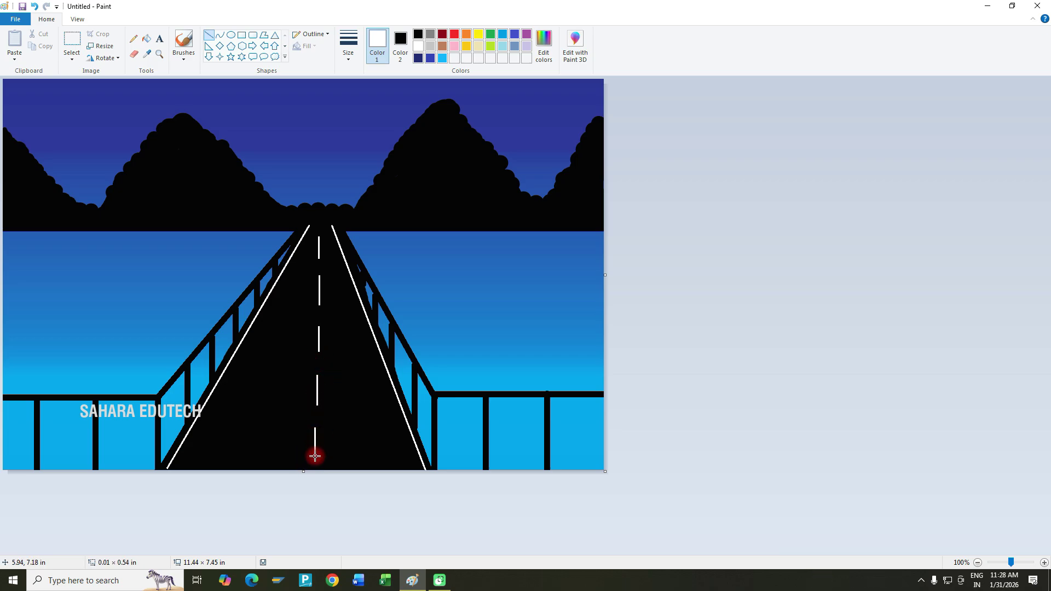
pyautogui.click(321, 495)
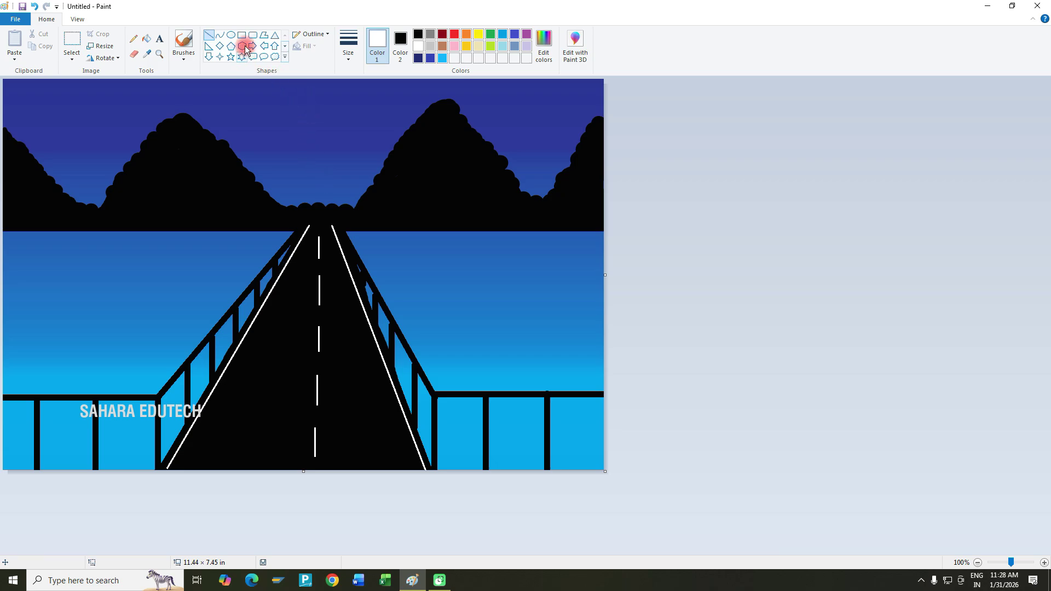
pyautogui.click(231, 35)
pyautogui.moveTo(318, 228); pyautogui.dragTo(320, 227)
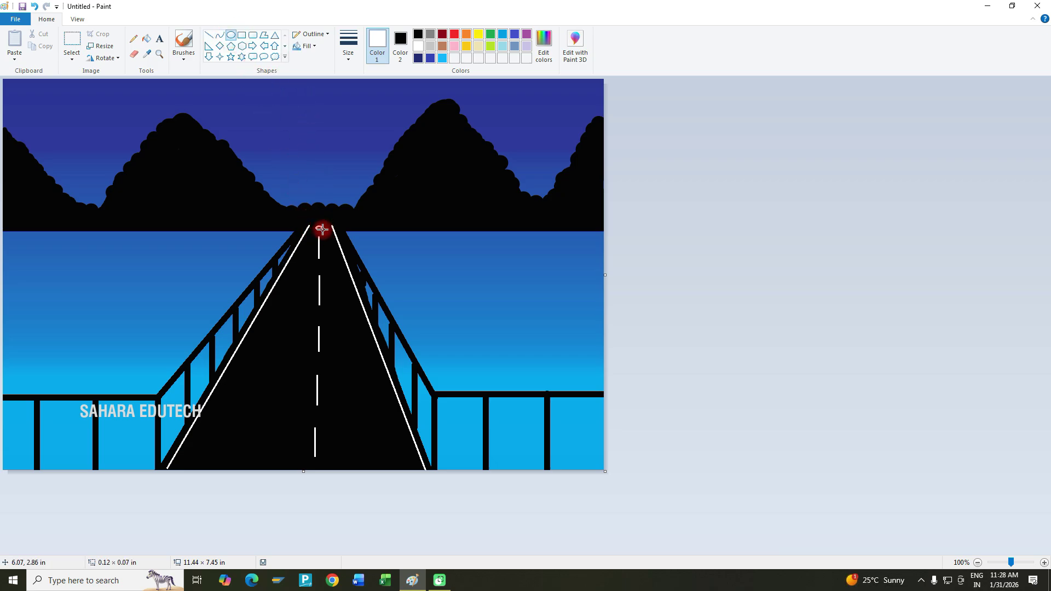
pyautogui.moveTo(324, 228); pyautogui.dragTo(334, 231)
pyautogui.press('super+space')
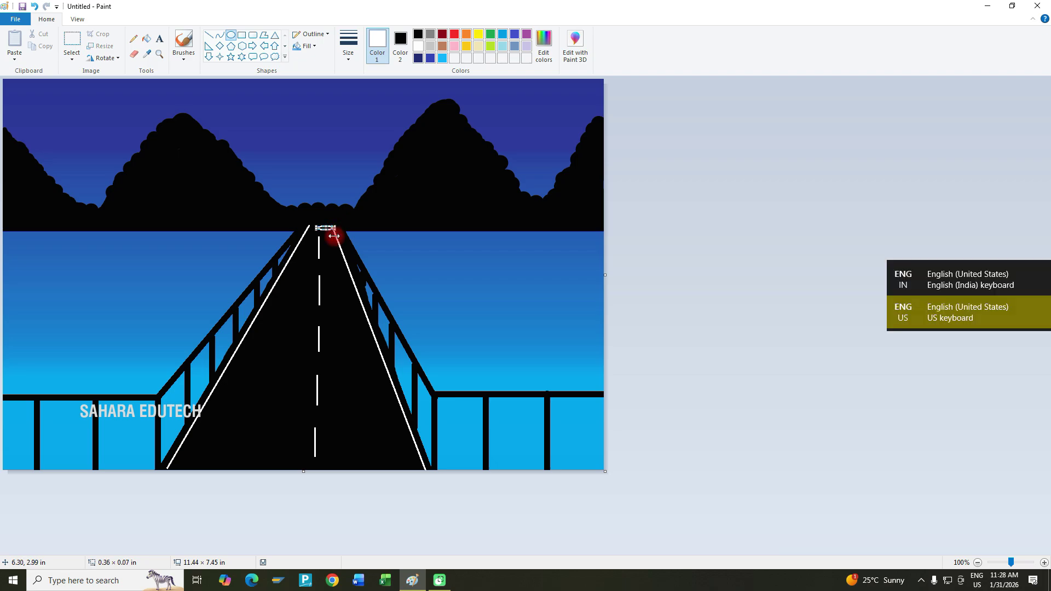
pyautogui.hotkey('ctrl', 'z')
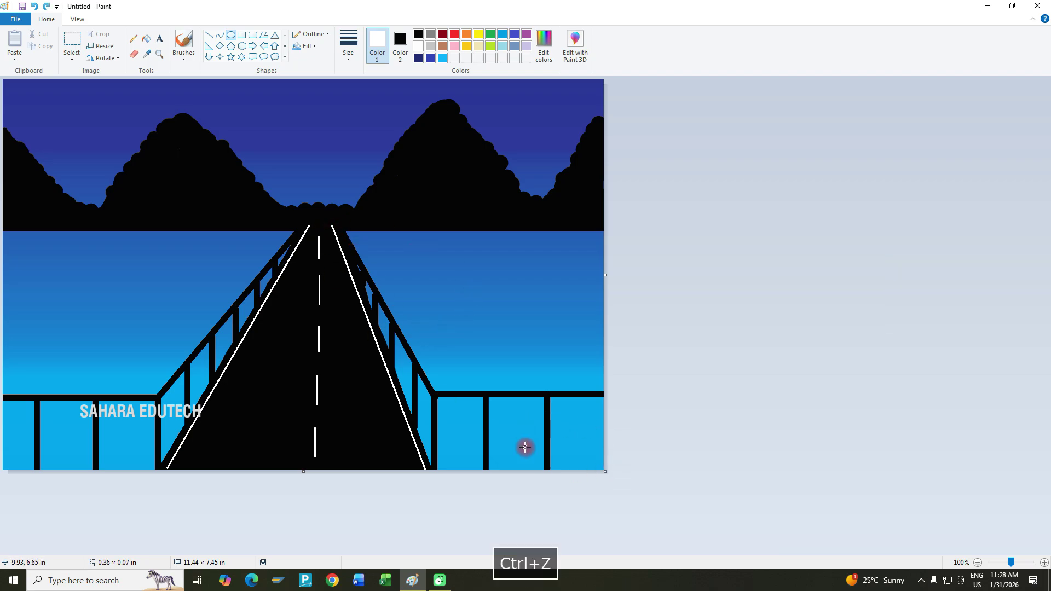
# Draw a solid white moon about 1.05 in across and place it between the two mountains, above the path's far end.
pyautogui.click(314, 47)
pyautogui.click(320, 72)
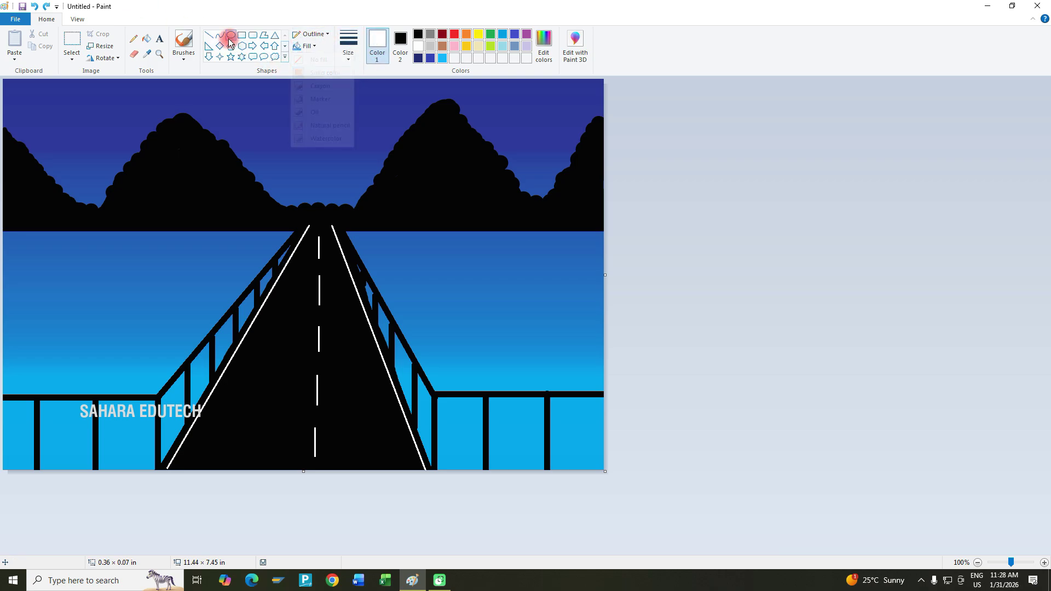
pyautogui.click(398, 34)
pyautogui.click(420, 48)
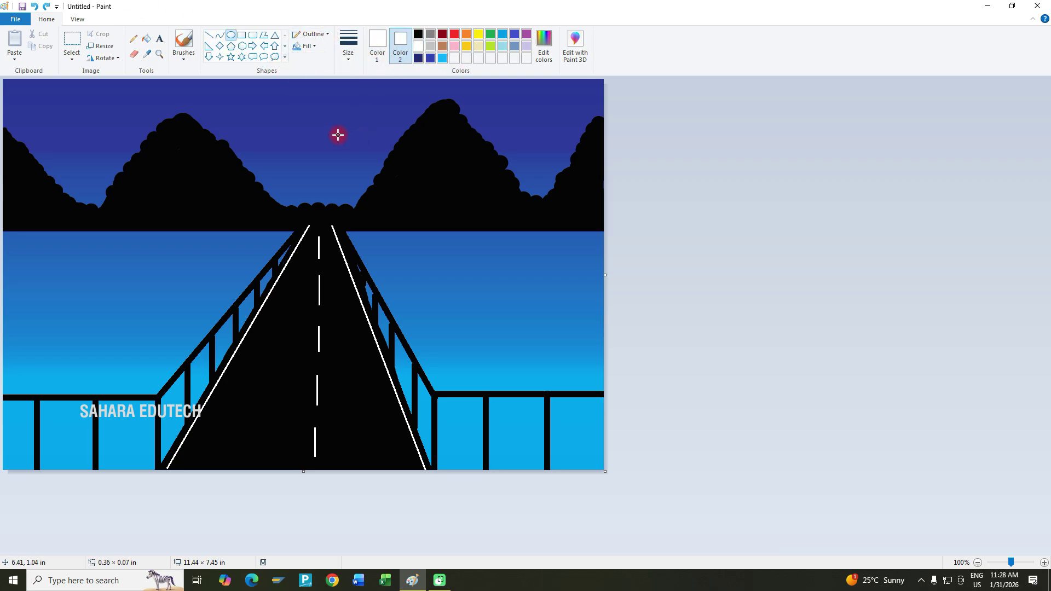
pyautogui.moveTo(299, 153); pyautogui.dragTo(378, 207)
pyautogui.moveTo(327, 185); pyautogui.dragTo(320, 172)
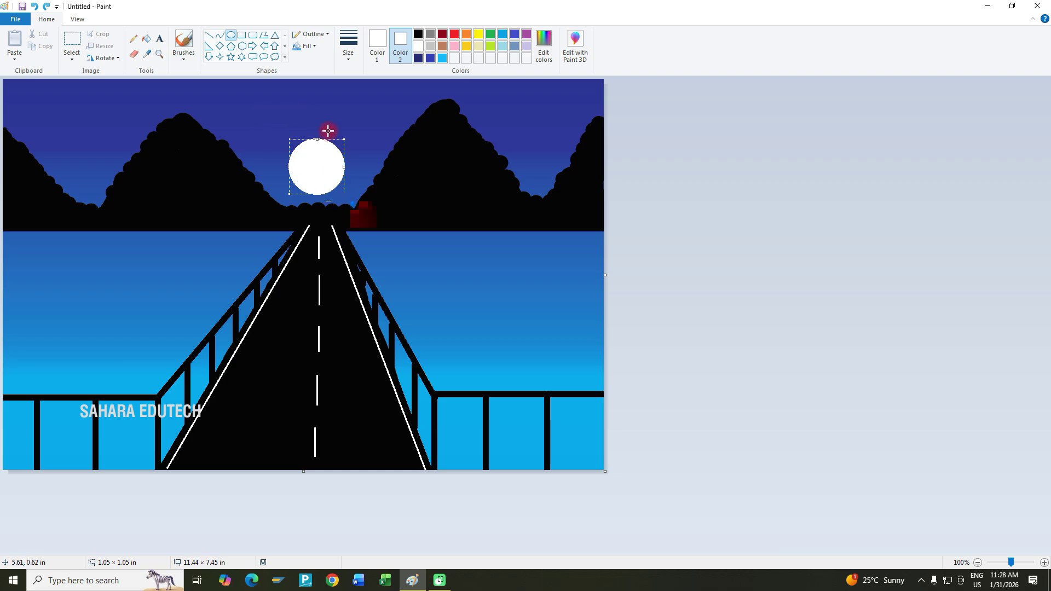
pyautogui.click(983, 555)
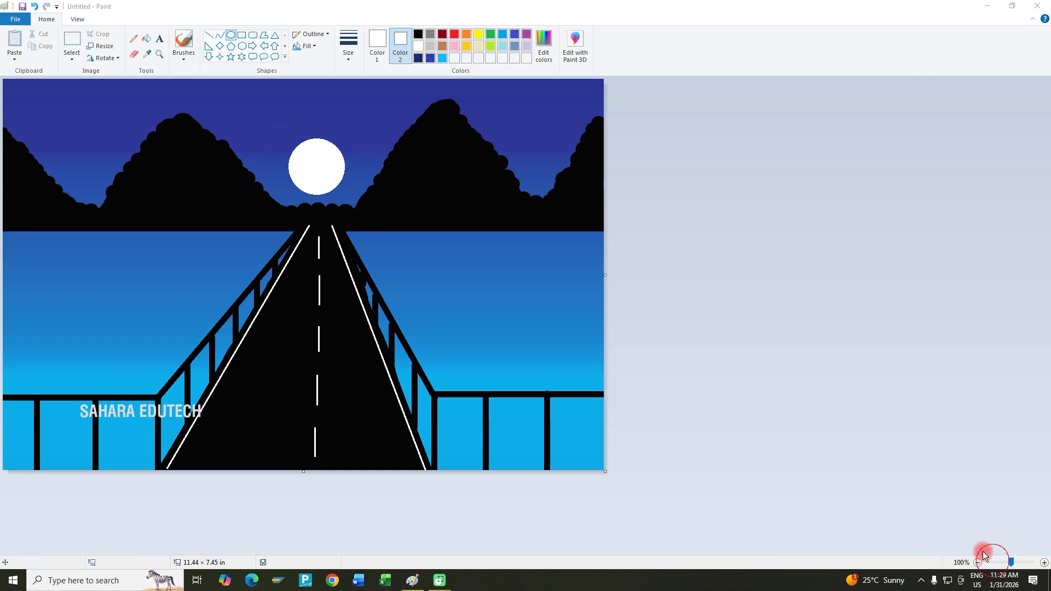
# Scatter small white dots as stars across the upper sky with the Pencil.
pyautogui.click(135, 39)
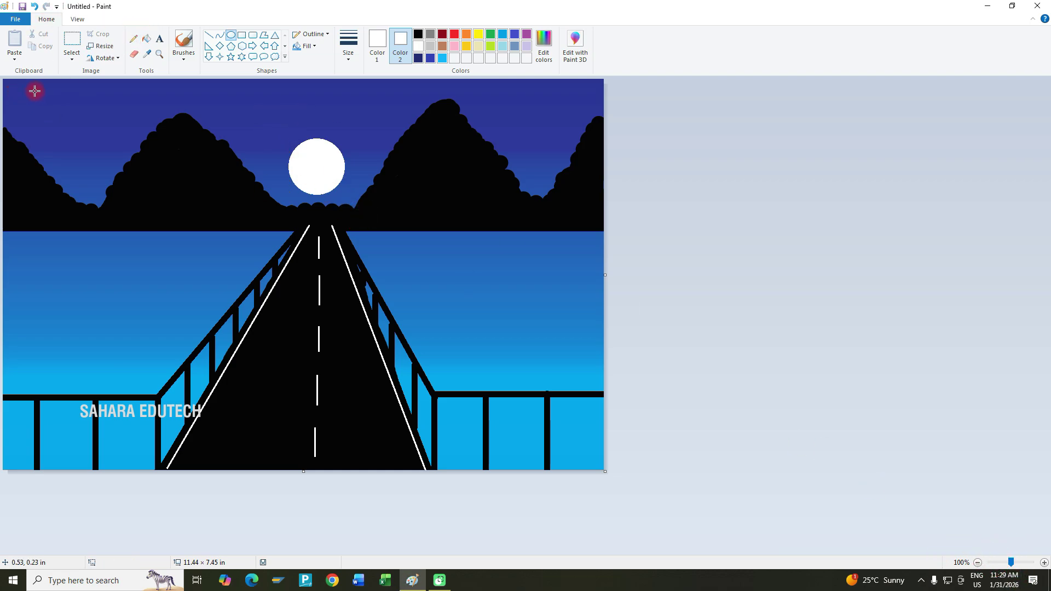
pyautogui.click(133, 38)
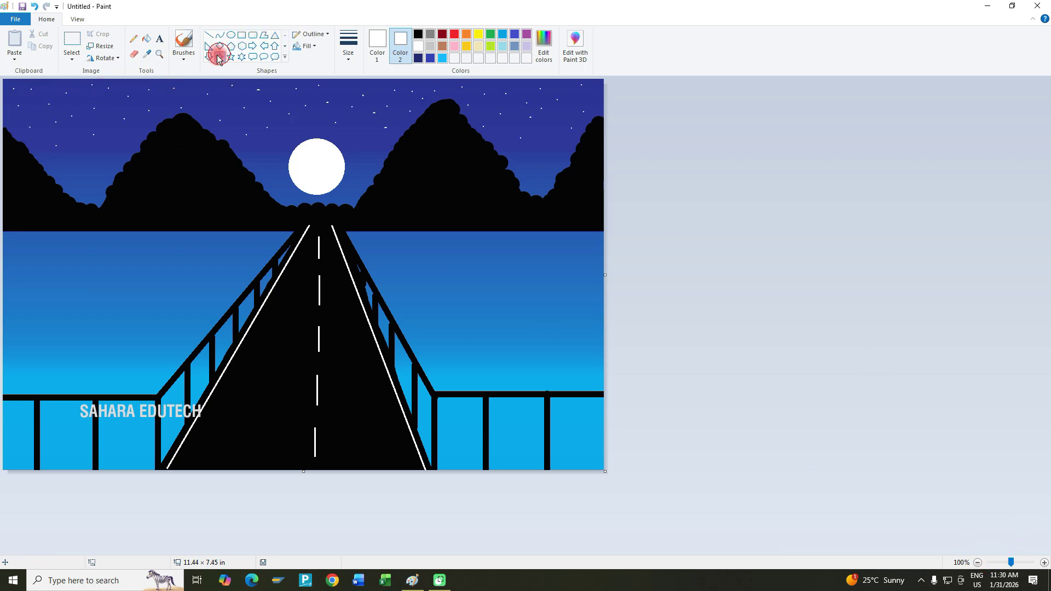
# Add three small white four-point stars: two above the left mountain's left side and one in the sky left of the moon's top.
pyautogui.moveTo(62, 103); pyautogui.dragTo(63, 103)
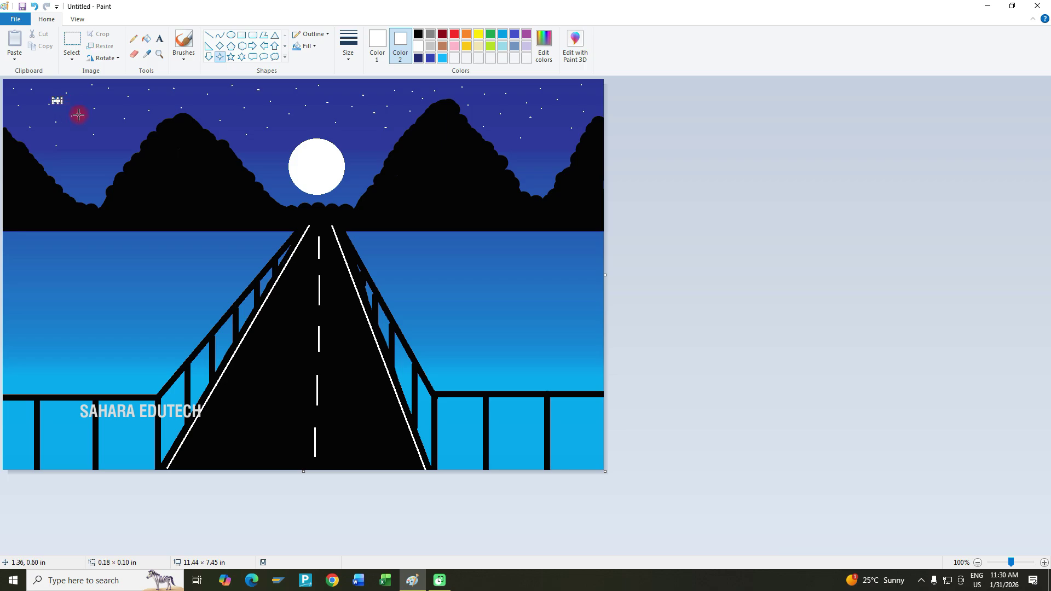
pyautogui.click(81, 119)
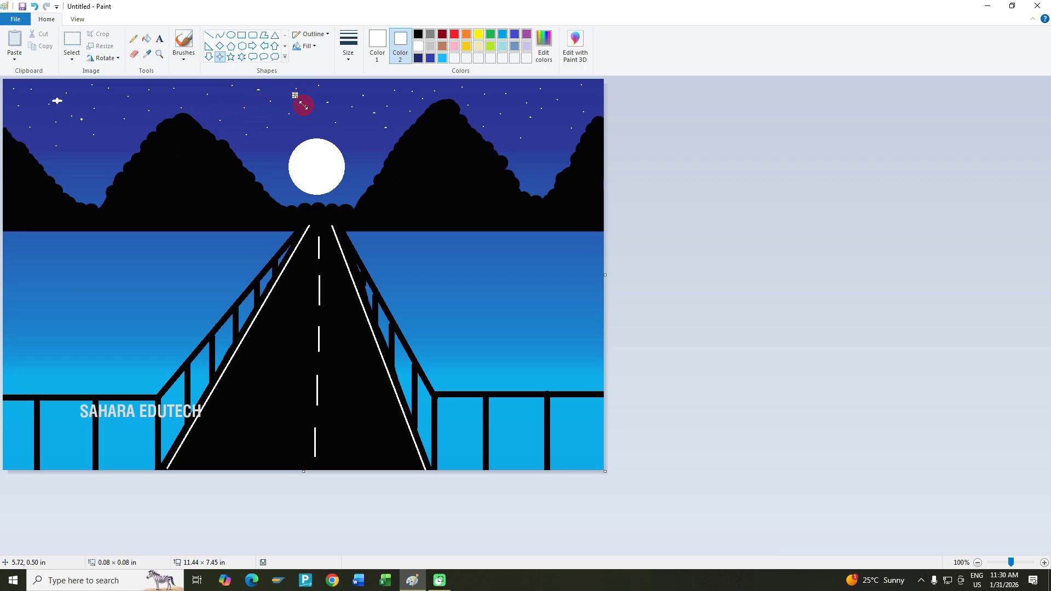
pyautogui.hotkey('ctrl', 'z')
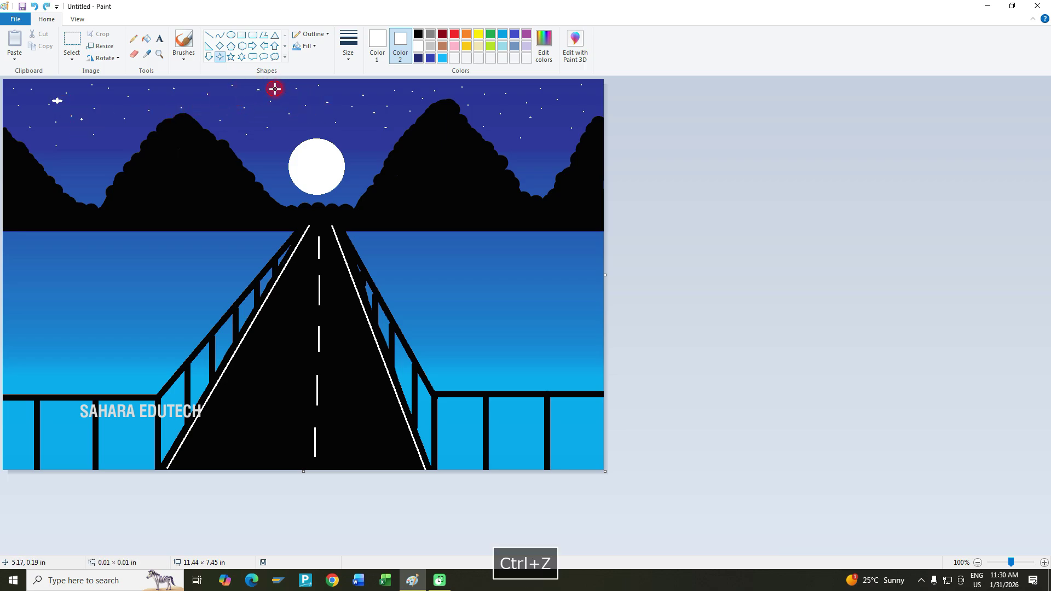
pyautogui.moveTo(275, 88); pyautogui.dragTo(282, 95)
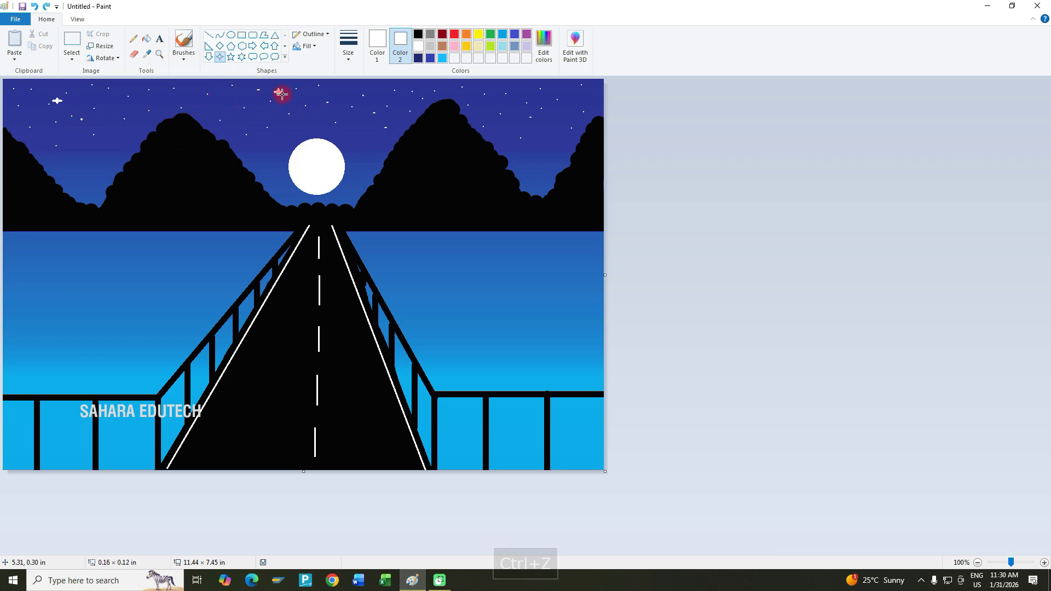
pyautogui.moveTo(138, 110); pyautogui.dragTo(139, 110)
pyautogui.click(153, 116)
pyautogui.moveTo(420, 97); pyautogui.dragTo(421, 96)
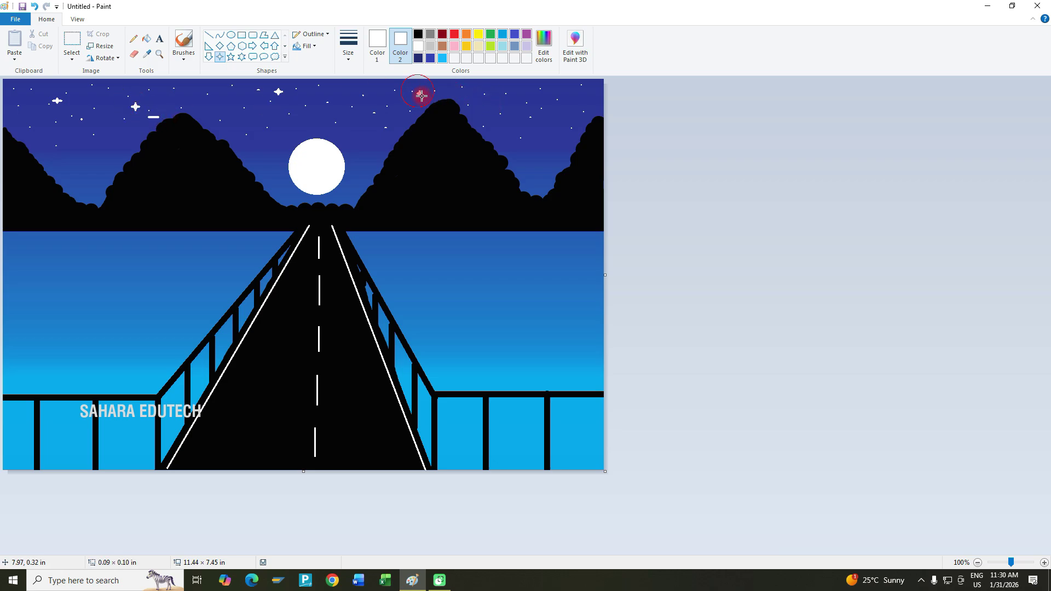
pyautogui.click(411, 111)
pyautogui.moveTo(525, 102); pyautogui.dragTo(527, 105)
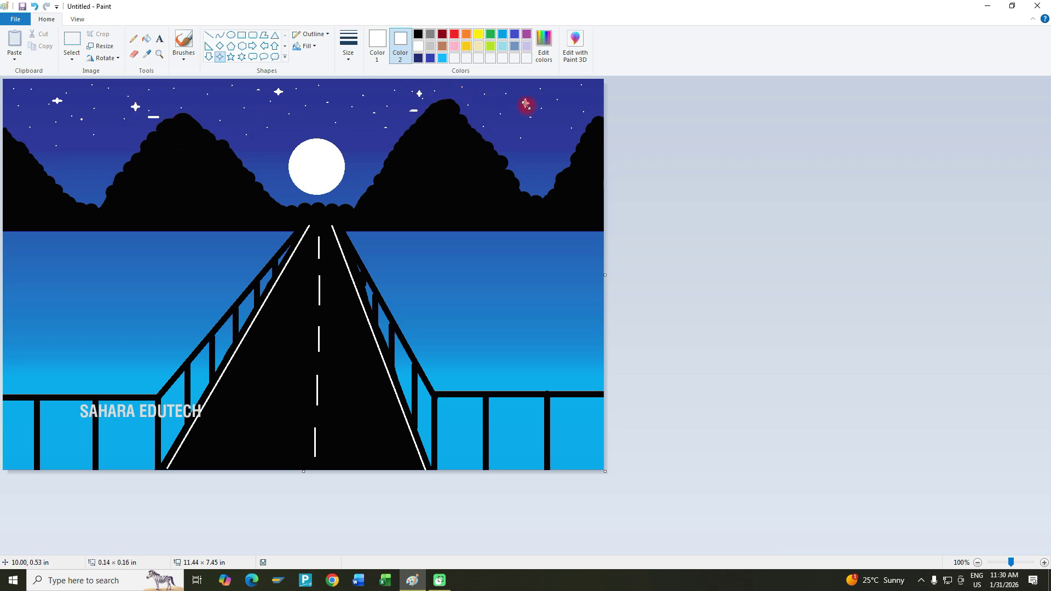
pyautogui.hotkey('ctrl', 'z')
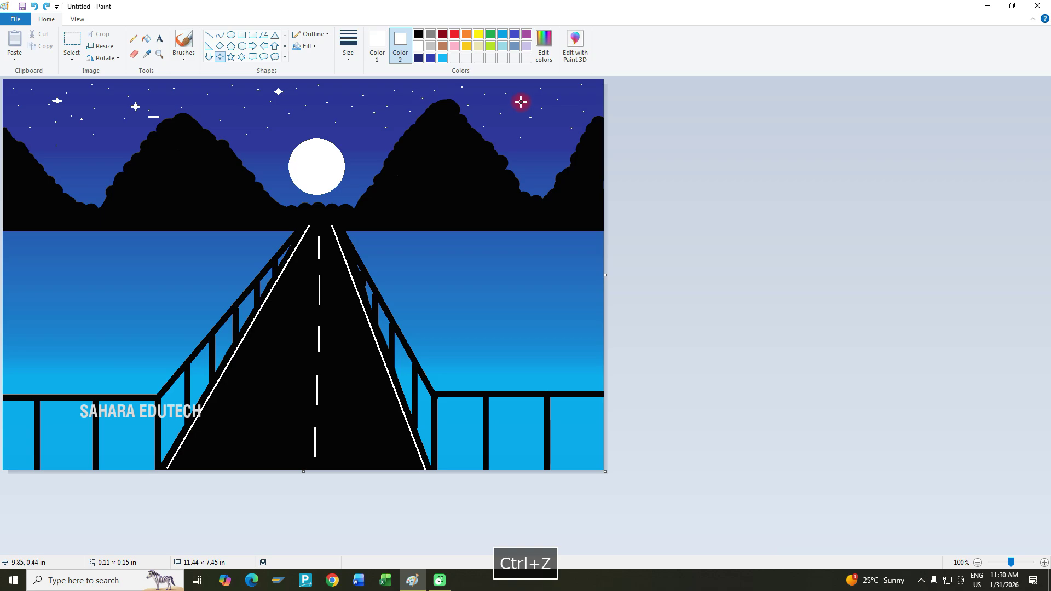
# Add two small white four-point stars, one on each side of the right mountain's peak.
pyautogui.moveTo(516, 96); pyautogui.dragTo(527, 106)
pyautogui.click(461, 112)
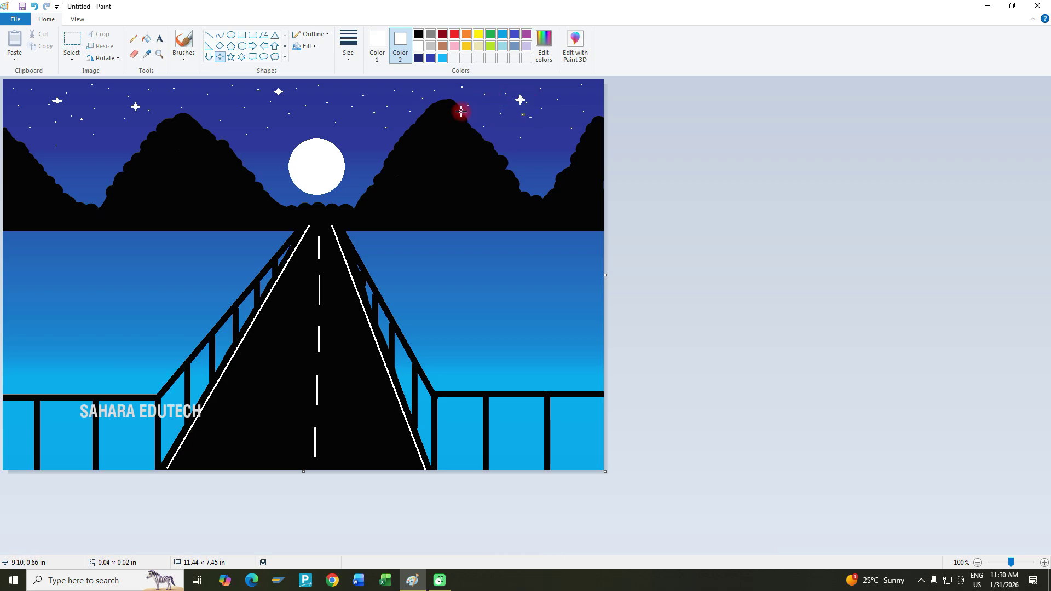
pyautogui.click(391, 111)
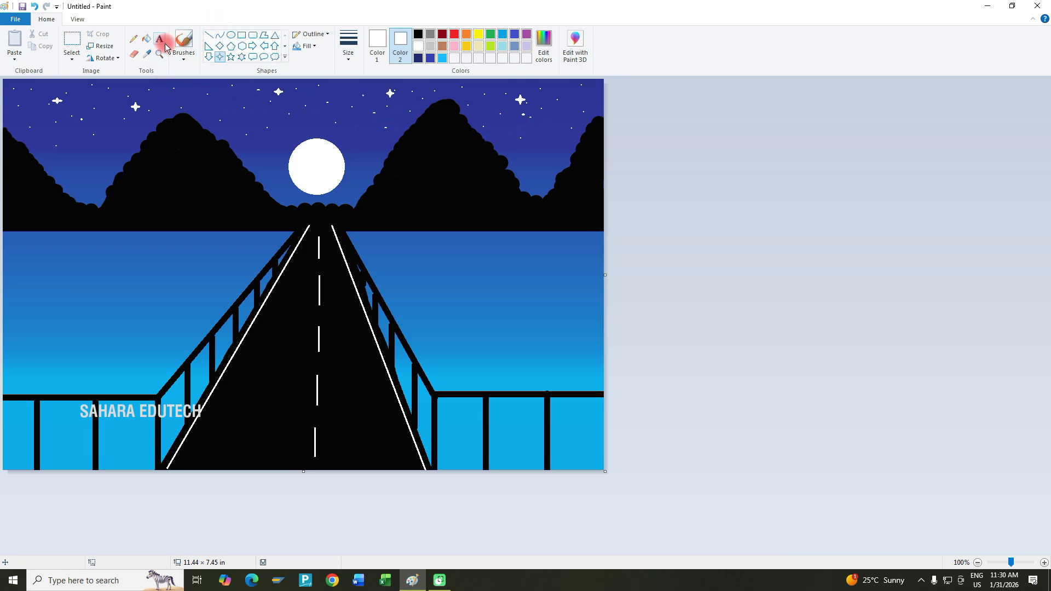
# Paint a black tree trunk with the Brush at its thickest size, rising along the picture's right edge and curving left toward the mountains' base.
pyautogui.click(192, 65)
pyautogui.click(186, 77)
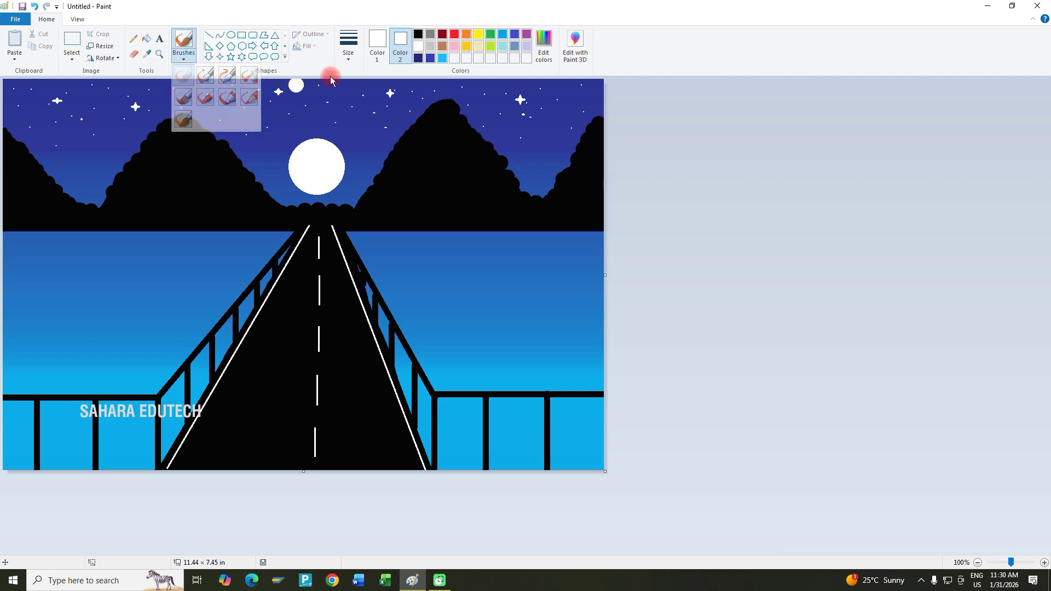
pyautogui.click(349, 58)
pyautogui.click(371, 119)
pyautogui.click(371, 143)
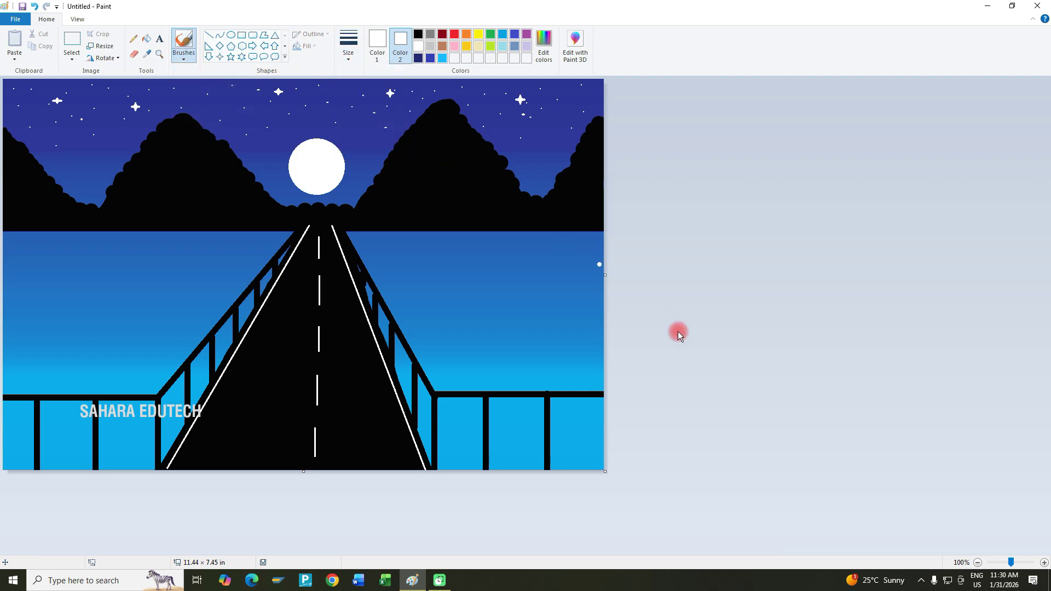
pyautogui.click(377, 41)
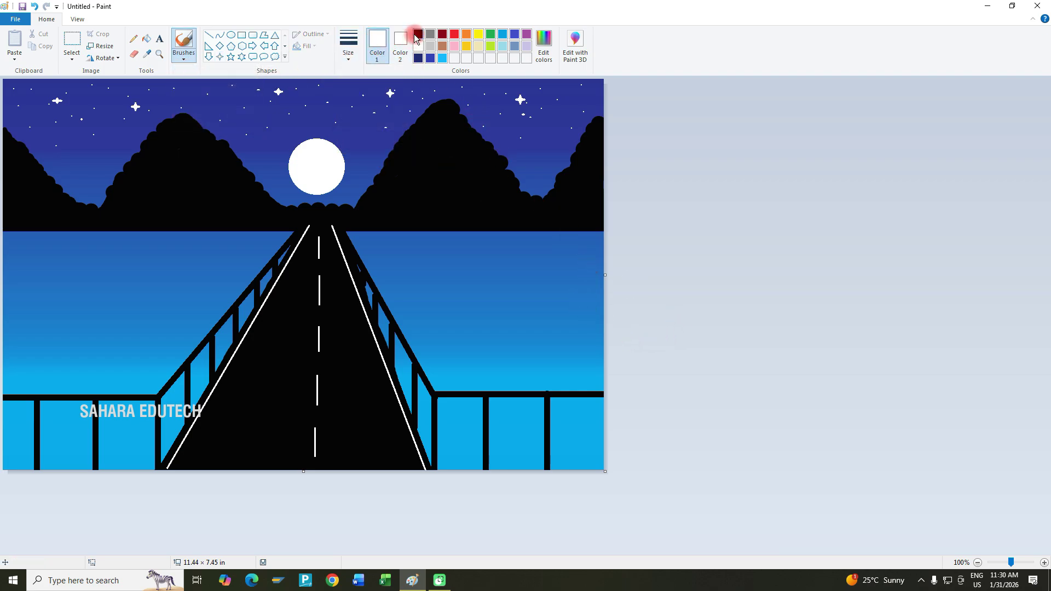
pyautogui.click(418, 34)
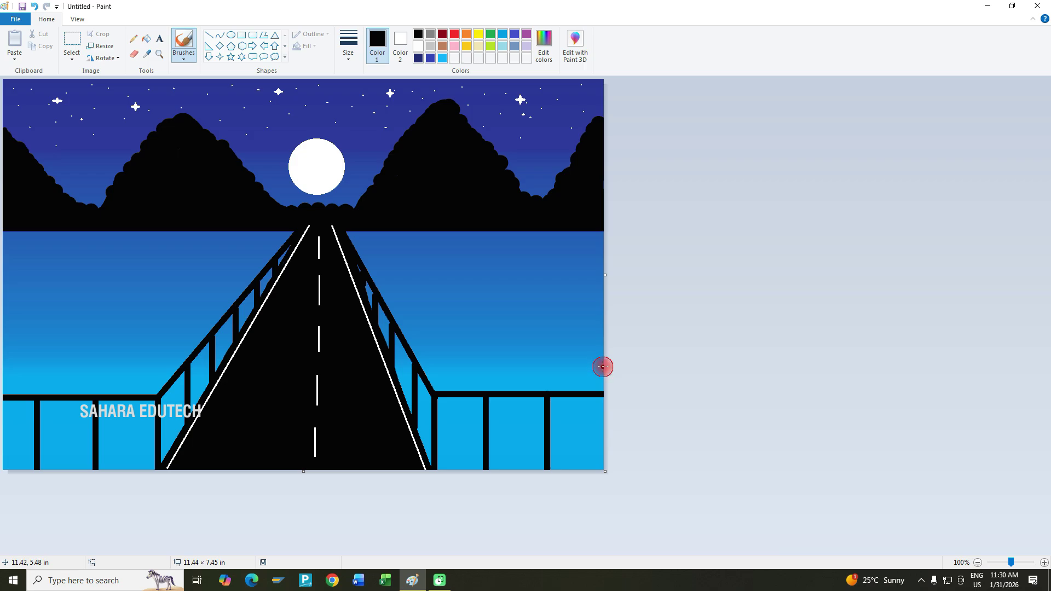
pyautogui.moveTo(602, 366); pyautogui.dragTo(594, 286)
pyautogui.moveTo(533, 202); pyautogui.dragTo(604, 311)
pyautogui.moveTo(546, 202)
pyautogui.mouseDown()
pyautogui.moveTo(604, 298)
pyautogui.moveTo(596, 295)
pyautogui.mouseUp()
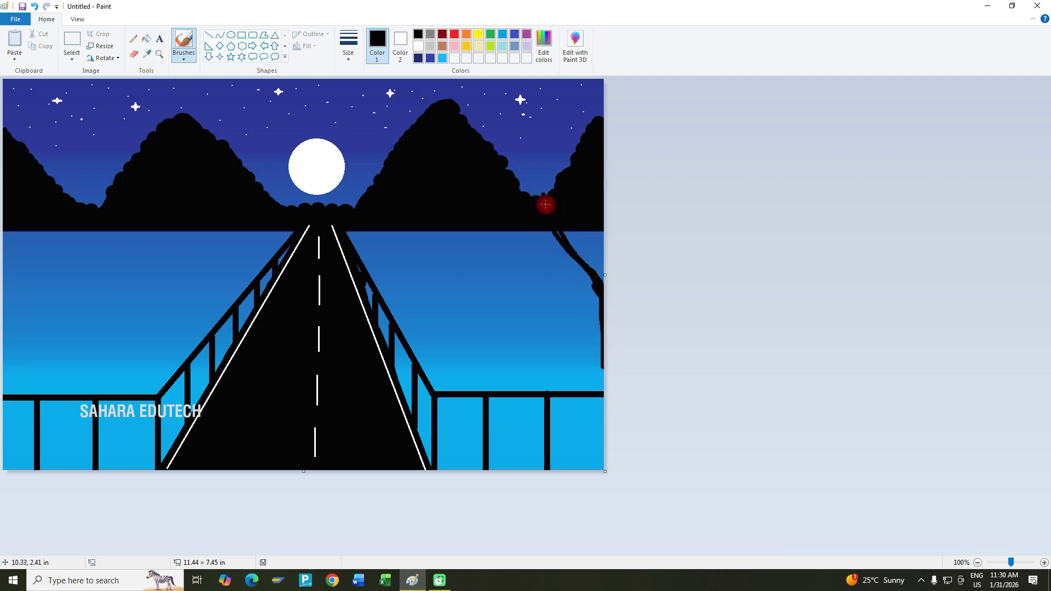
# Paint two black limbs from the trunk to the picture's upper edge and two wavy branches reaching left over the water.
pyautogui.moveTo(547, 205)
pyautogui.mouseDown()
pyautogui.moveTo(606, 309)
pyautogui.moveTo(605, 478)
pyautogui.moveTo(598, 294)
pyautogui.moveTo(484, 81)
pyautogui.mouseUp()
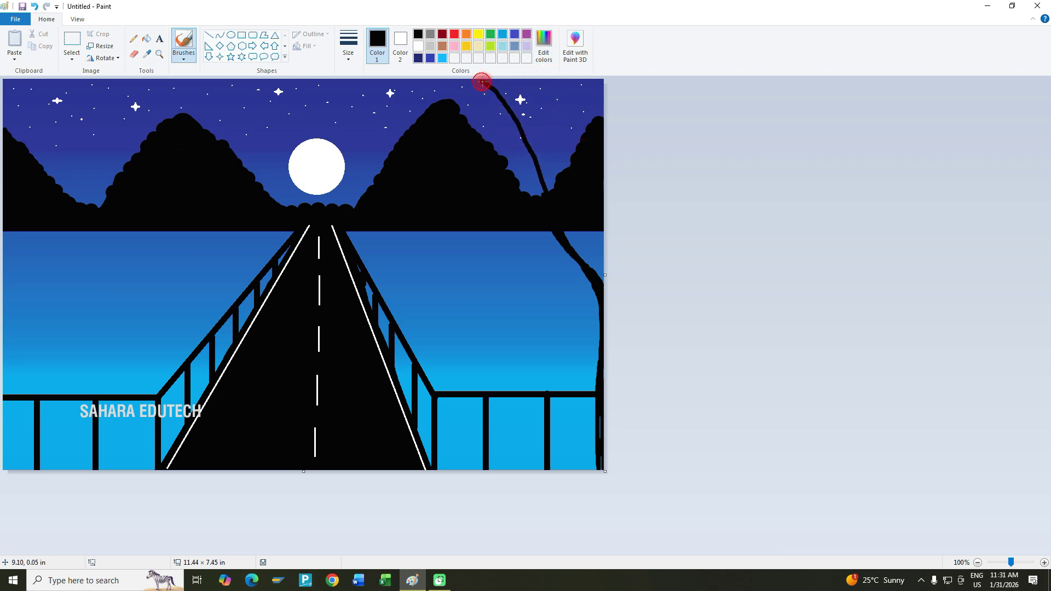
pyautogui.moveTo(482, 82)
pyautogui.mouseDown()
pyautogui.moveTo(554, 216)
pyautogui.moveTo(516, 122)
pyautogui.moveTo(481, 81)
pyautogui.mouseUp()
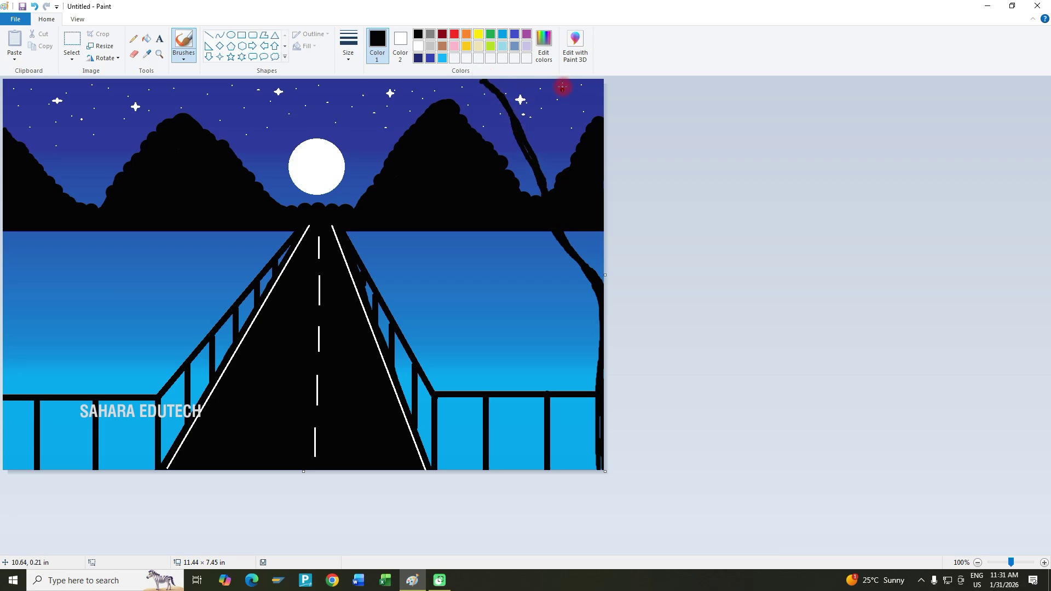
pyautogui.moveTo(563, 82)
pyautogui.mouseDown()
pyautogui.moveTo(549, 172)
pyautogui.moveTo(583, 268)
pyautogui.moveTo(605, 270)
pyautogui.mouseUp()
pyautogui.hotkey('ctrl', 'z')
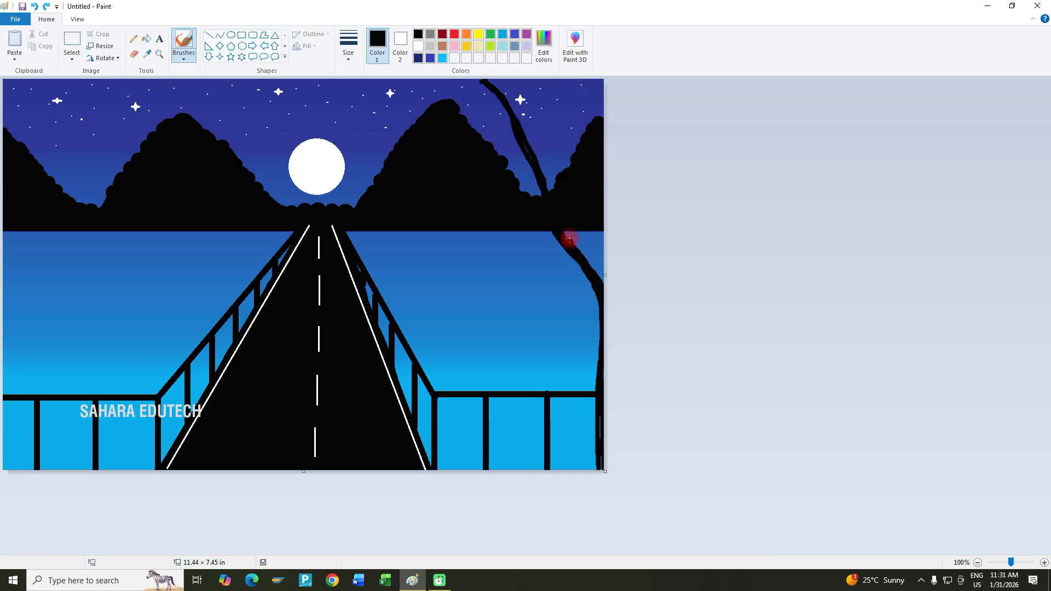
pyautogui.moveTo(570, 238)
pyautogui.mouseDown()
pyautogui.moveTo(574, 121)
pyautogui.moveTo(596, 65)
pyautogui.moveTo(568, 146)
pyautogui.moveTo(563, 232)
pyautogui.moveTo(570, 248)
pyautogui.moveTo(597, 219)
pyautogui.moveTo(613, 240)
pyautogui.moveTo(601, 230)
pyautogui.moveTo(584, 257)
pyautogui.moveTo(453, 263)
pyautogui.mouseUp()
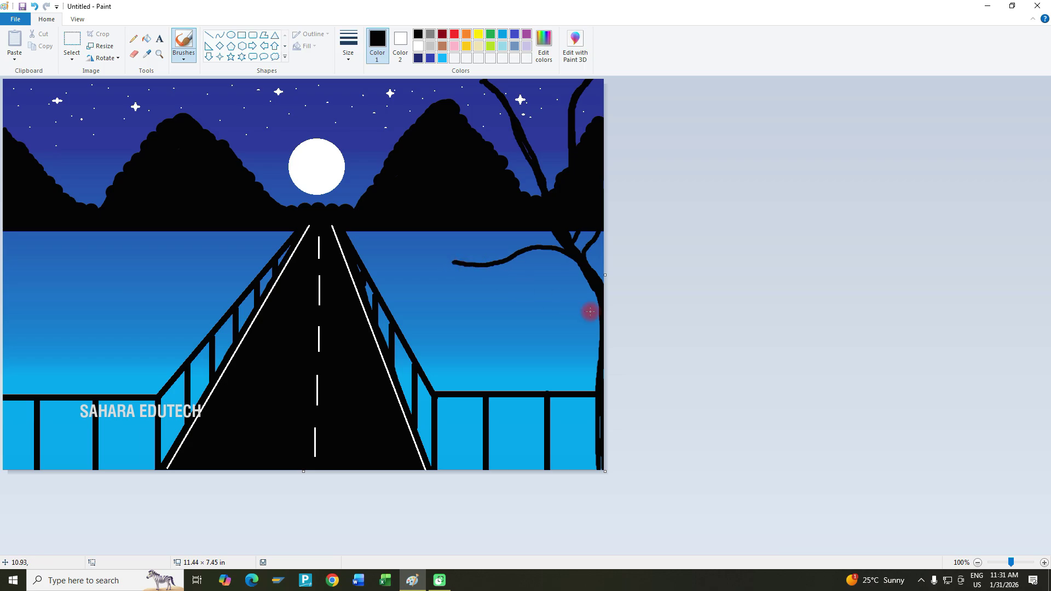
pyautogui.moveTo(607, 308)
pyautogui.mouseDown()
pyautogui.moveTo(574, 268)
pyautogui.moveTo(499, 312)
pyautogui.mouseUp()
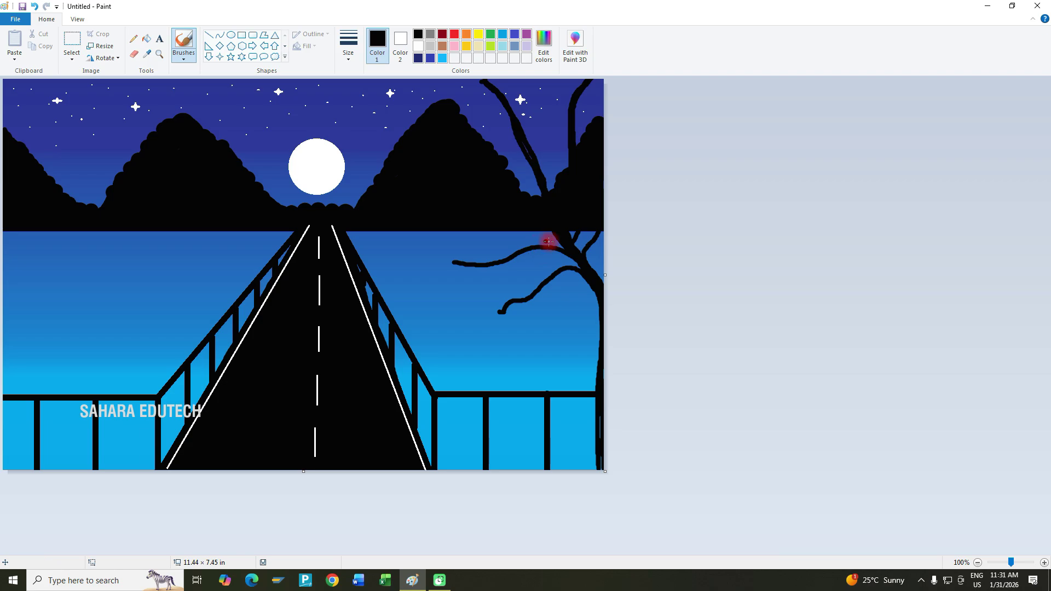
# Thicken the tree's branches and upper limbs in black, making them broader where they join the trunk.
pyautogui.moveTo(557, 235); pyautogui.dragTo(569, 254)
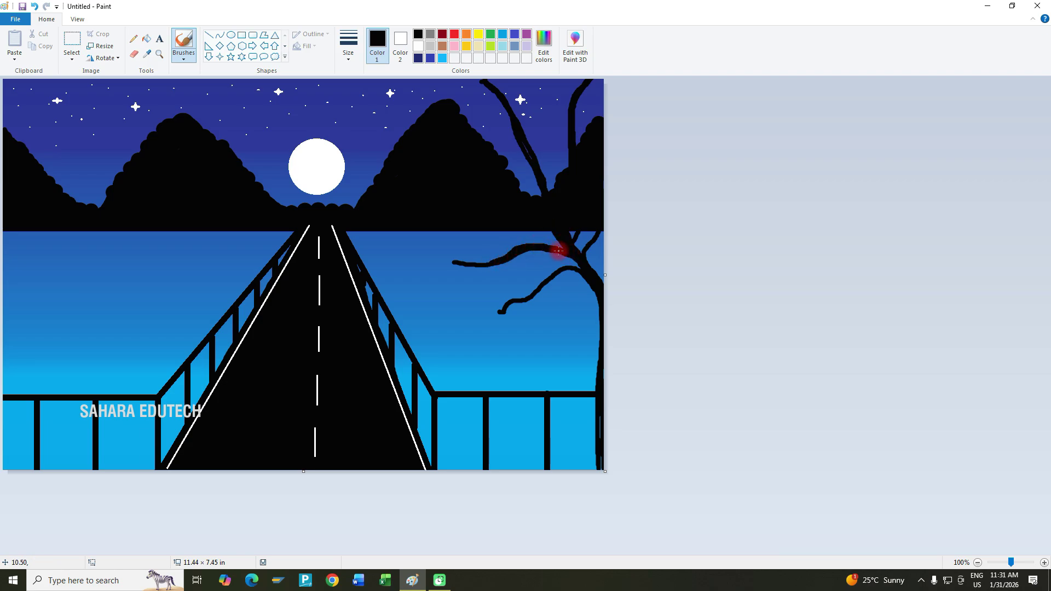
pyautogui.moveTo(559, 251)
pyautogui.mouseDown()
pyautogui.moveTo(580, 272)
pyautogui.moveTo(558, 272)
pyautogui.moveTo(526, 300)
pyautogui.moveTo(568, 270)
pyautogui.moveTo(591, 279)
pyautogui.moveTo(606, 366)
pyautogui.moveTo(584, 257)
pyautogui.moveTo(601, 225)
pyautogui.moveTo(584, 269)
pyautogui.moveTo(601, 229)
pyautogui.moveTo(577, 229)
pyautogui.moveTo(584, 271)
pyautogui.moveTo(522, 302)
pyautogui.moveTo(553, 281)
pyautogui.moveTo(574, 235)
pyautogui.mouseUp()
pyautogui.moveTo(523, 144)
pyautogui.mouseDown()
pyautogui.moveTo(552, 201)
pyautogui.moveTo(521, 100)
pyautogui.mouseUp()
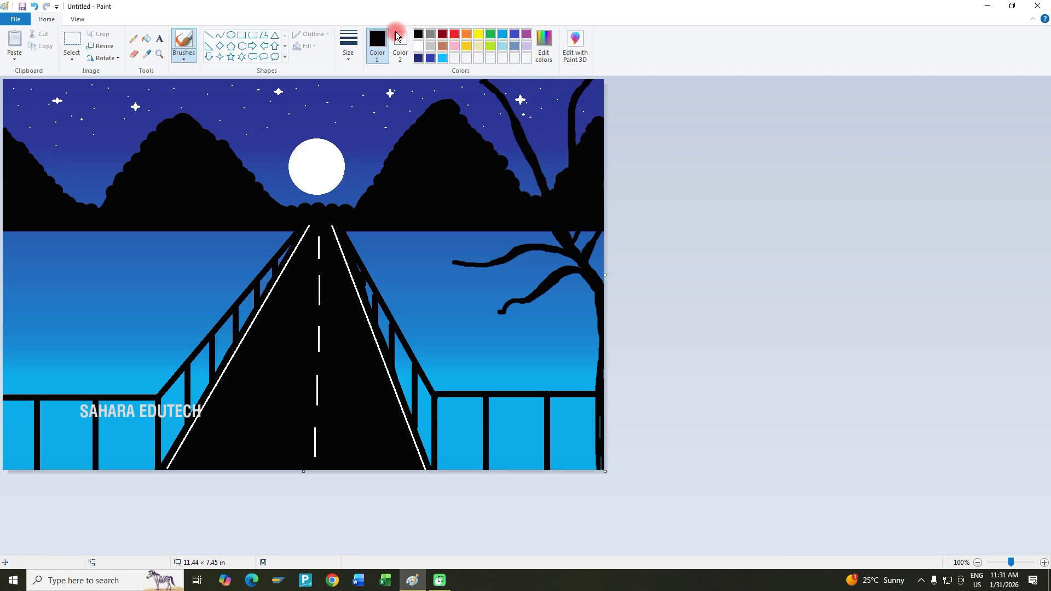
# Add thin forked black twigs to the upper limbs and the branches over the water with a thinner brush size.
pyautogui.click(350, 57)
pyautogui.click(354, 132)
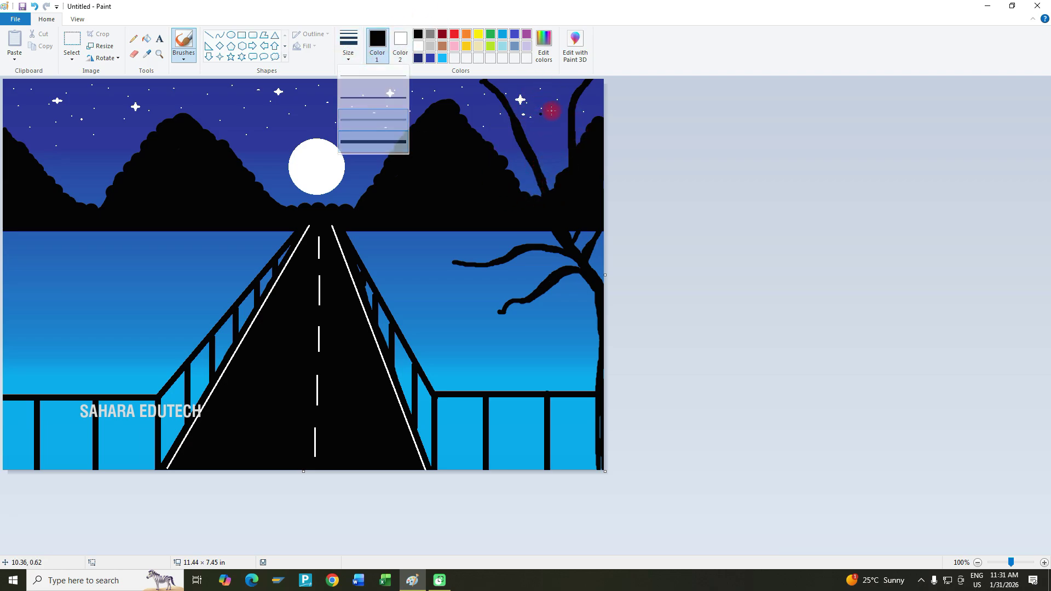
pyautogui.moveTo(547, 106)
pyautogui.mouseDown()
pyautogui.moveTo(532, 93)
pyautogui.moveTo(527, 143)
pyautogui.mouseUp()
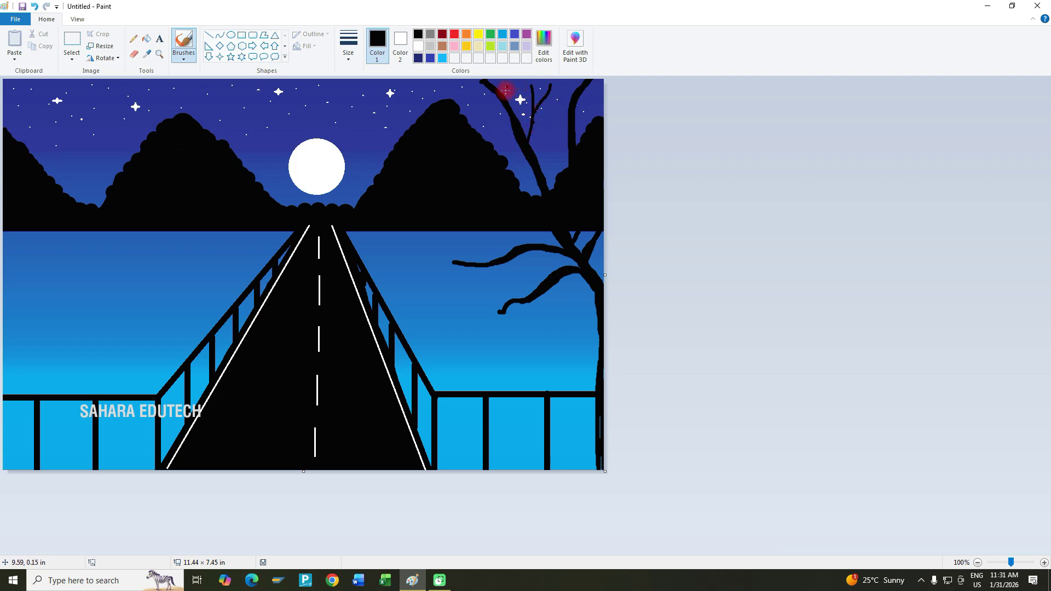
pyautogui.moveTo(469, 92); pyautogui.dragTo(521, 129)
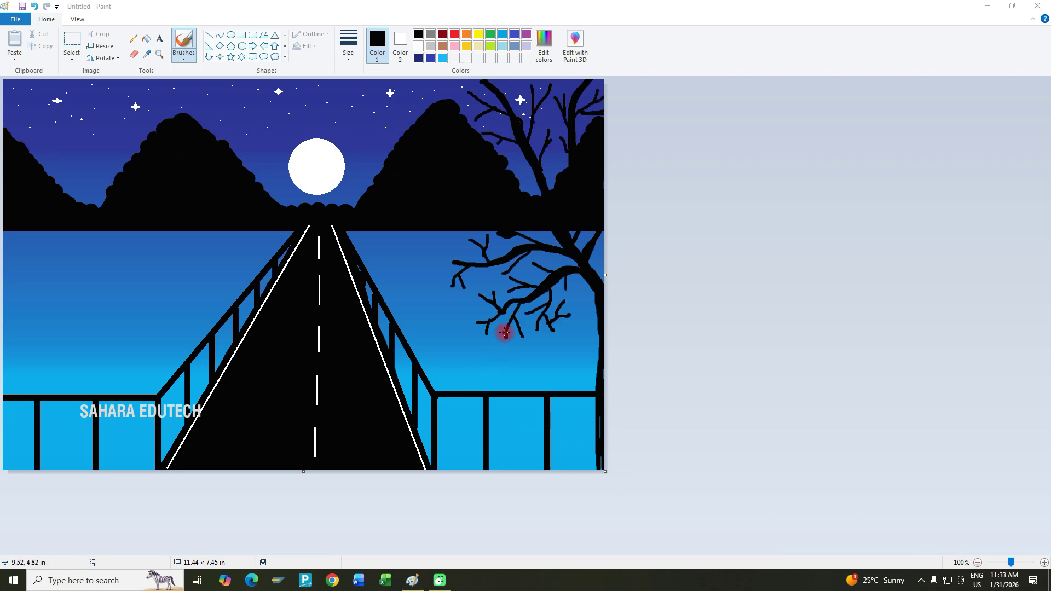
# Paint solid black oval leaves at the twig ends over the water and on the upper limbs in the sky.
pyautogui.moveTo(504, 332)
pyautogui.mouseDown()
pyautogui.moveTo(506, 351)
pyautogui.moveTo(521, 352)
pyautogui.moveTo(511, 332)
pyautogui.mouseUp()
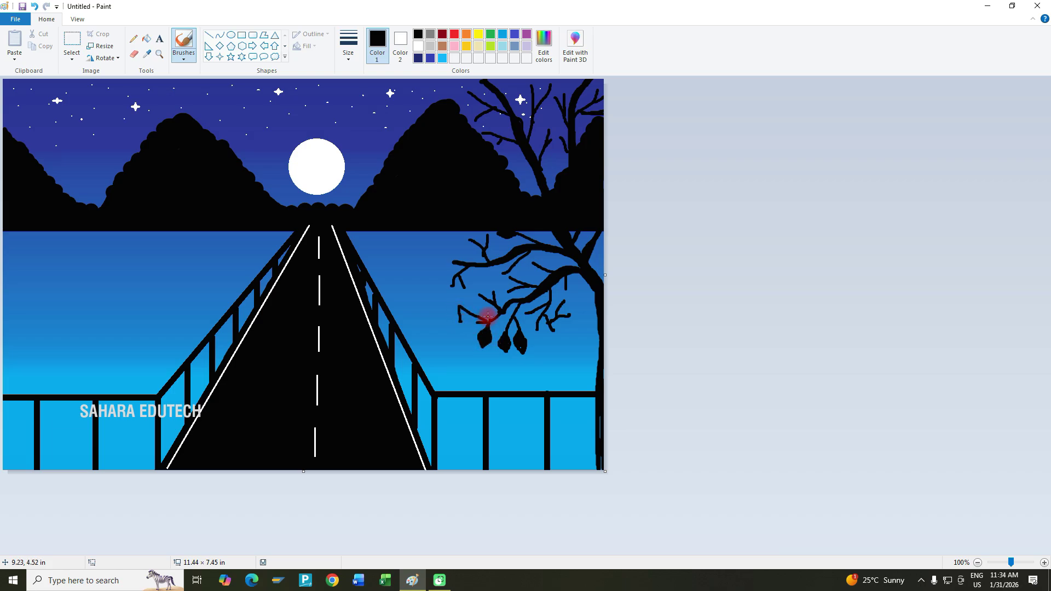
pyautogui.hotkey('ctrl', 'z')
pyautogui.moveTo(487, 325); pyautogui.dragTo(483, 351)
pyautogui.moveTo(468, 308); pyautogui.dragTo(479, 314)
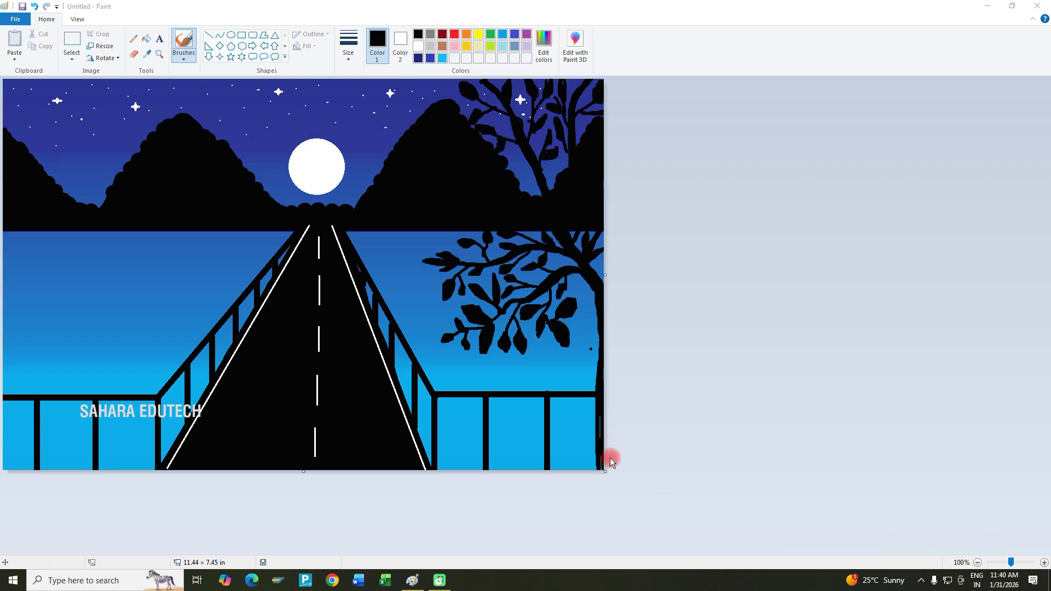
pyautogui.moveTo(539, 132)
pyautogui.mouseDown()
pyautogui.moveTo(522, 146)
pyautogui.moveTo(525, 138)
pyautogui.moveTo(547, 151)
pyautogui.mouseUp()
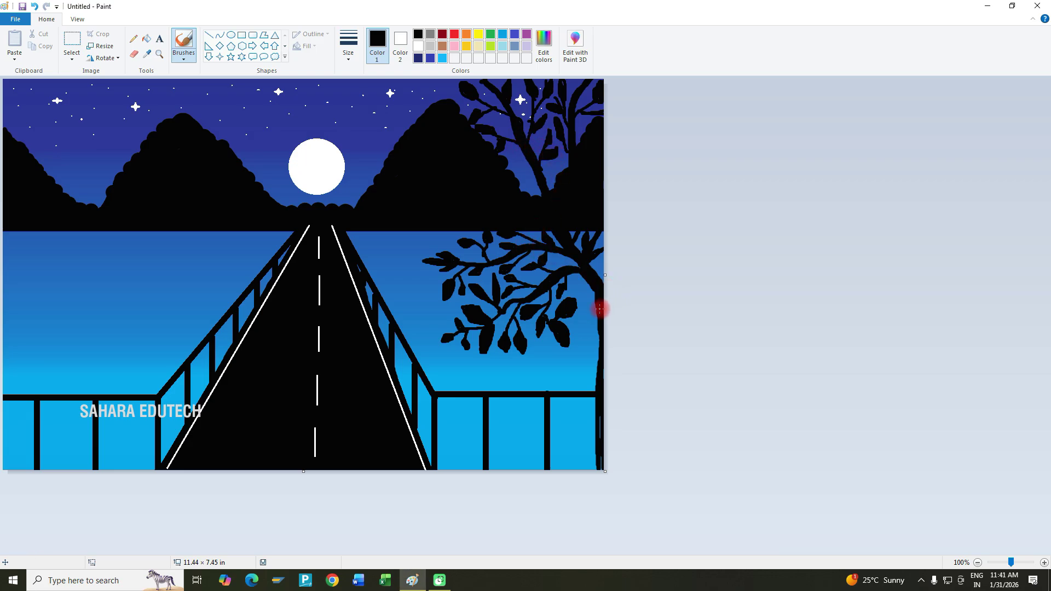
# Thicken the lower tree trunk in black along the right edge, widening it toward the picture's base.
pyautogui.moveTo(596, 309)
pyautogui.mouseDown()
pyautogui.moveTo(596, 371)
pyautogui.moveTo(596, 289)
pyautogui.moveTo(597, 368)
pyautogui.moveTo(597, 296)
pyautogui.moveTo(607, 357)
pyautogui.moveTo(602, 475)
pyautogui.moveTo(598, 435)
pyautogui.moveTo(606, 466)
pyautogui.moveTo(600, 419)
pyautogui.moveTo(599, 477)
pyautogui.moveTo(593, 373)
pyautogui.moveTo(597, 473)
pyautogui.moveTo(592, 459)
pyautogui.moveTo(592, 442)
pyautogui.moveTo(594, 470)
pyautogui.moveTo(595, 342)
pyautogui.moveTo(589, 477)
pyautogui.moveTo(615, 390)
pyautogui.moveTo(599, 315)
pyautogui.moveTo(615, 370)
pyautogui.mouseUp()
pyautogui.hotkey('ctrl', 'z')
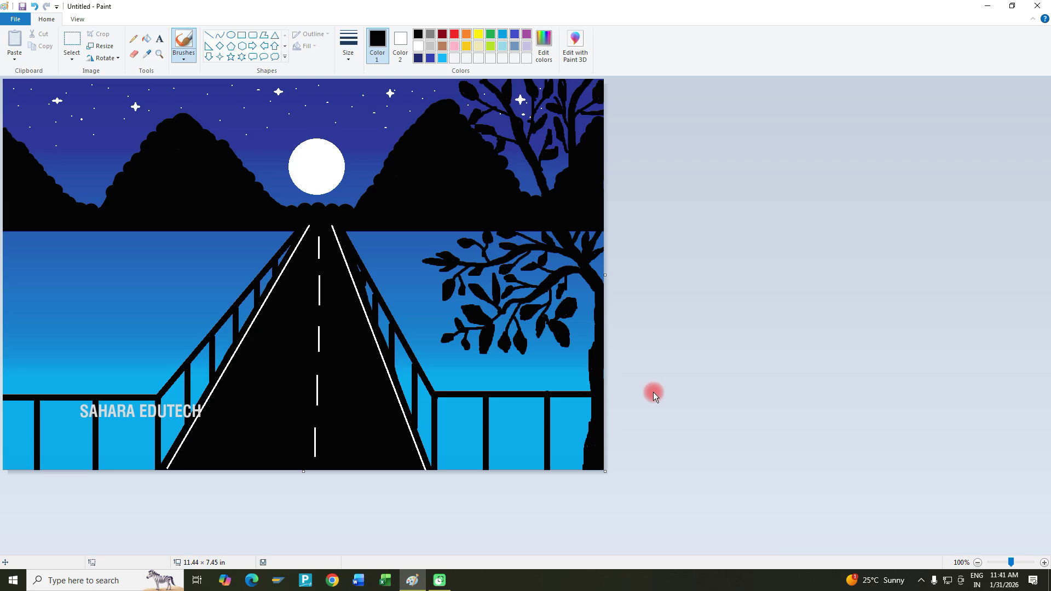
pyautogui.click(991, 559)
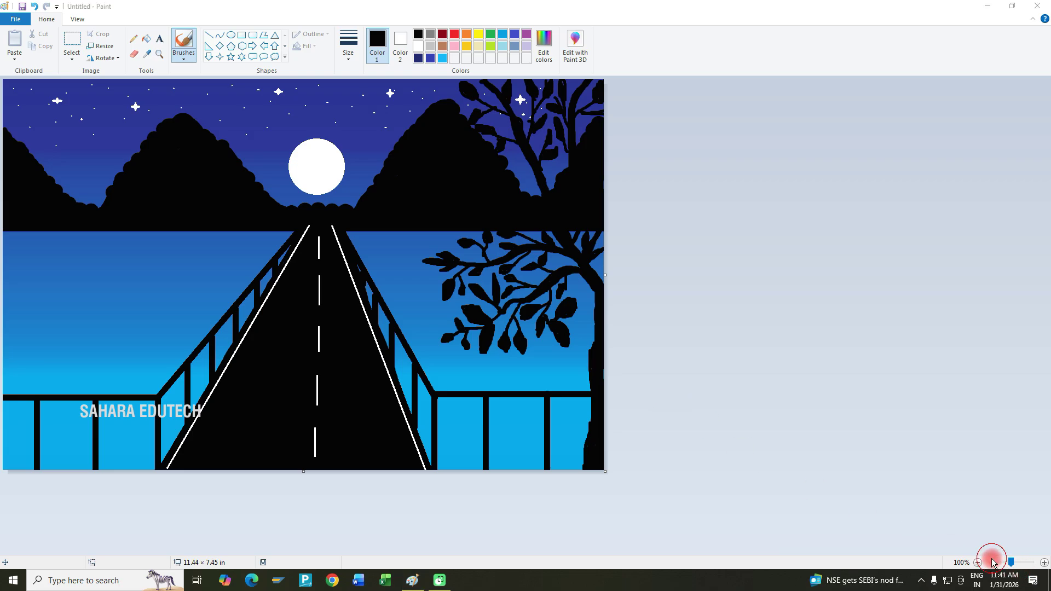